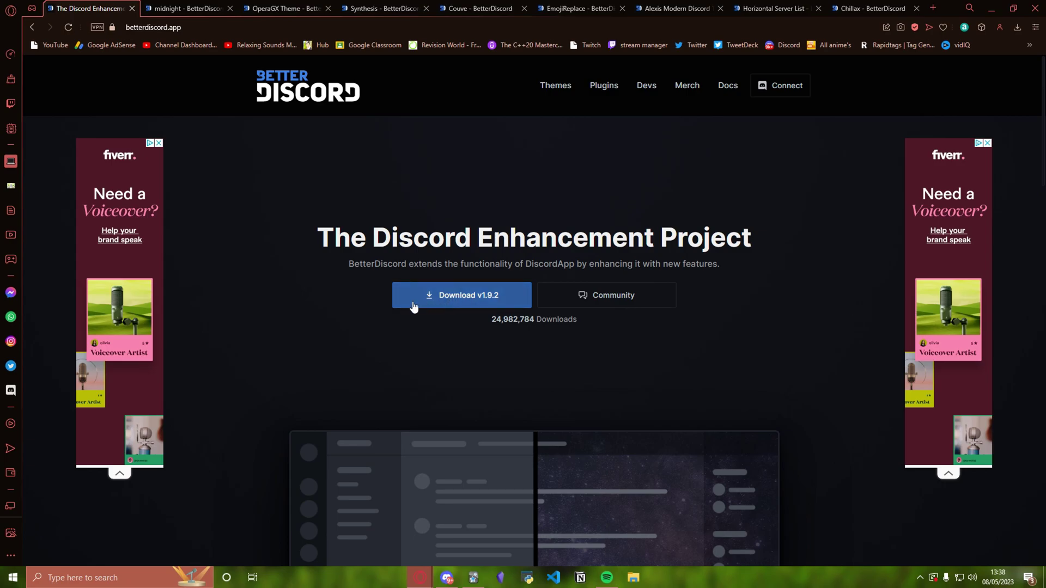
Download the BetterDiscord v1.9.2 installer as BetterDiscord-Windows.exe into the Downloads folder, replacing the existing file.
left_click(458, 301)
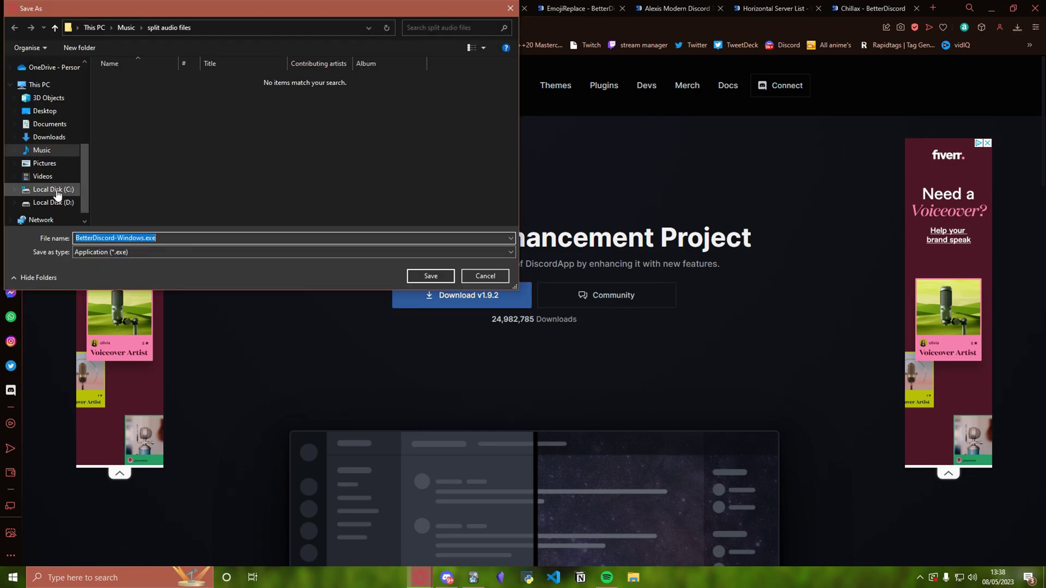
left_click(49, 137)
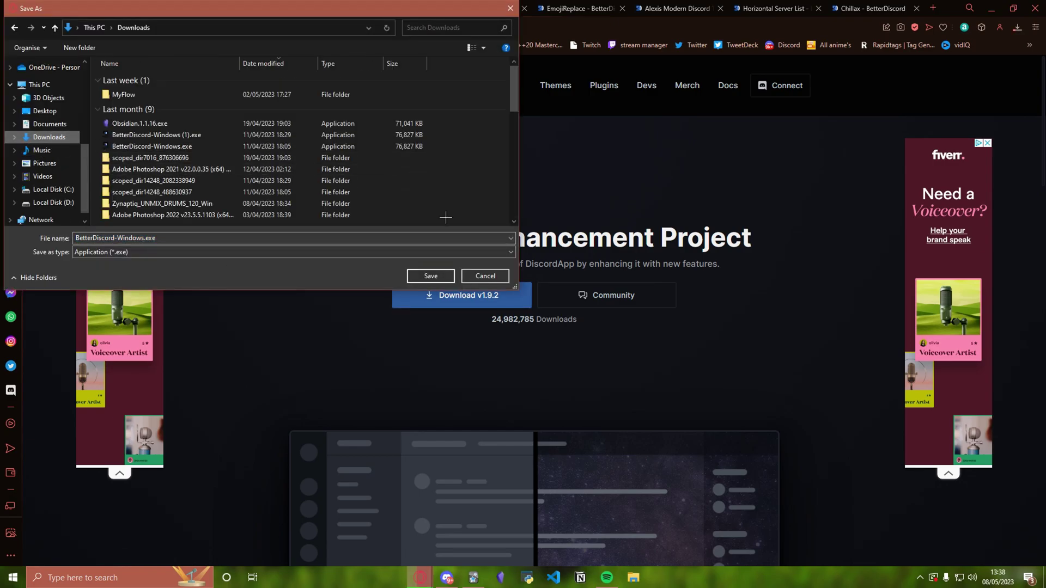
left_click(431, 276)
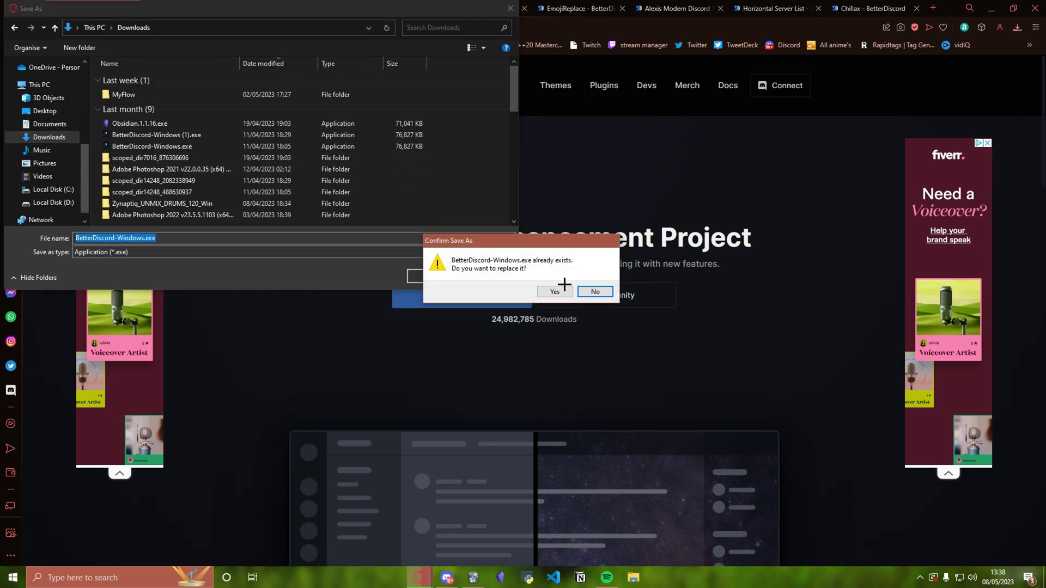
left_click(555, 291)
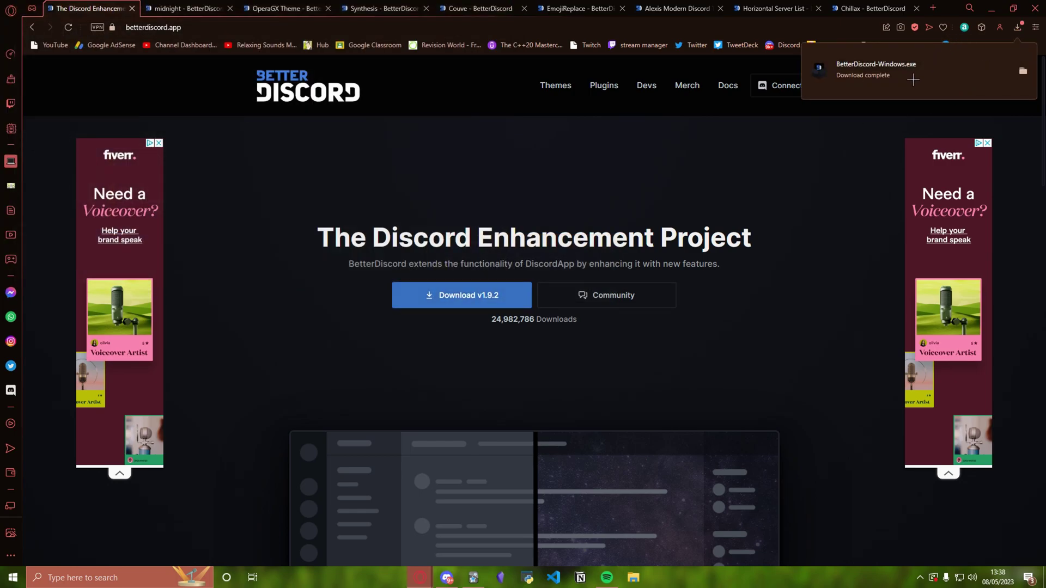
Run the downloaded BetterDiscord installer and accept its license agreement.
left_click(933, 71)
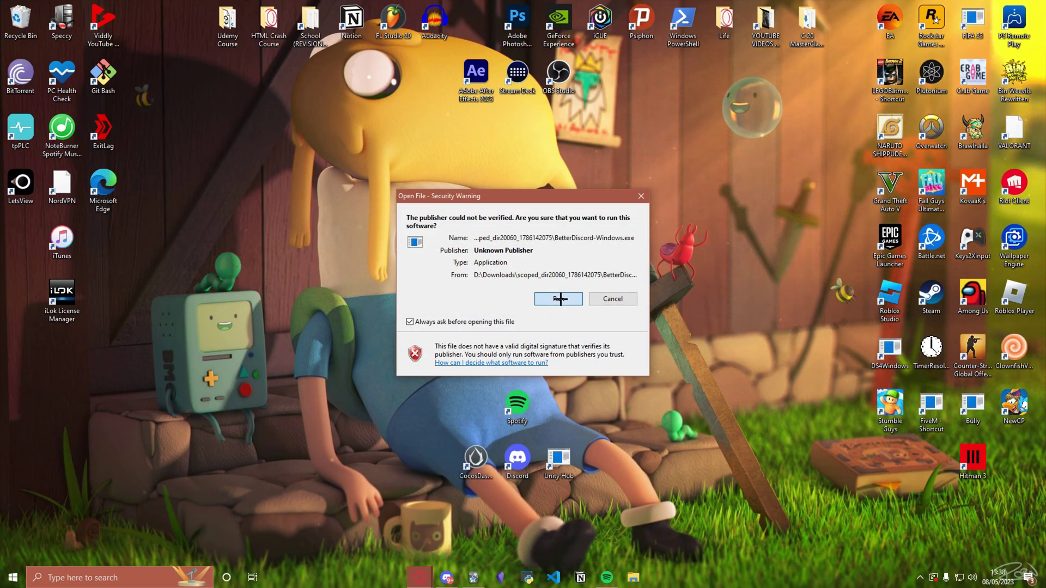
left_click(561, 299)
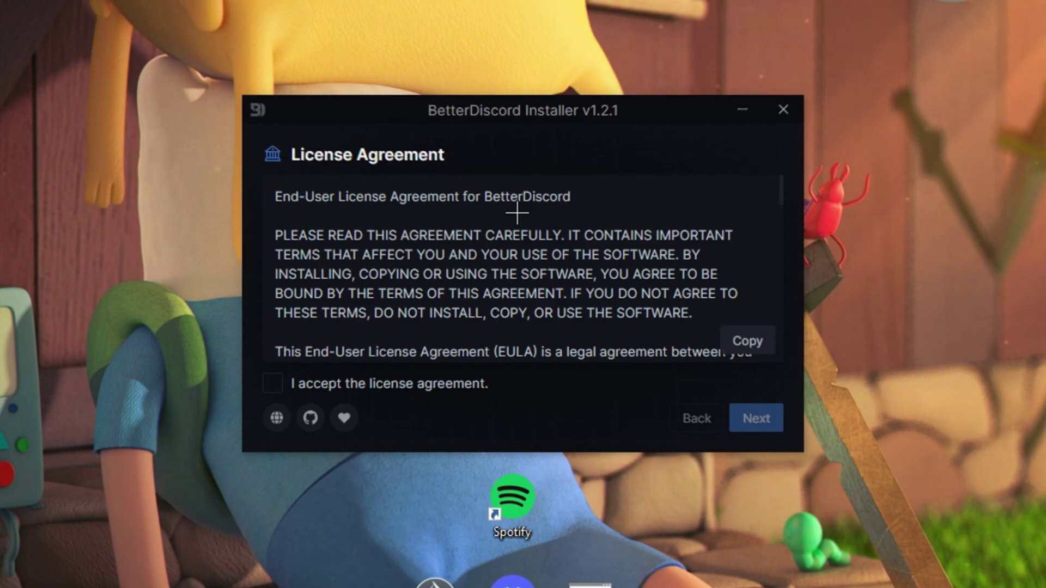
scroll(445, 235, "down", 4)
scroll(444, 236, "up", 5)
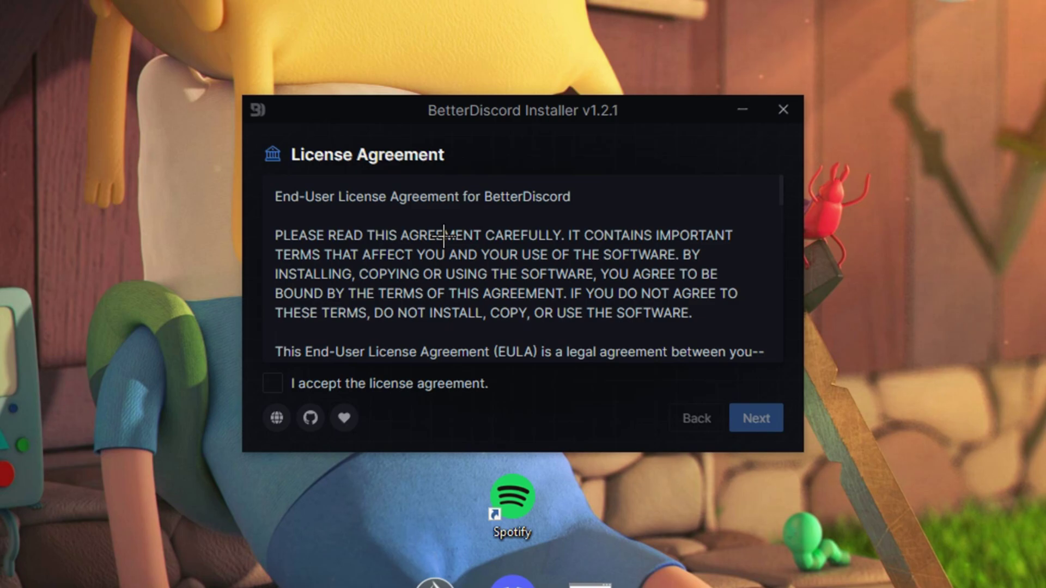
left_click(274, 384)
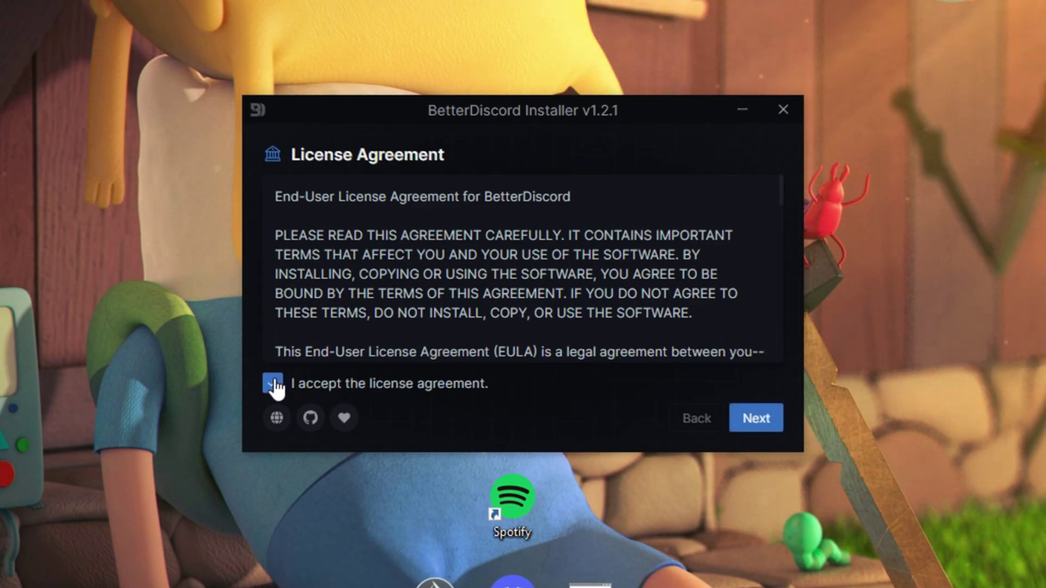
left_click(750, 425)
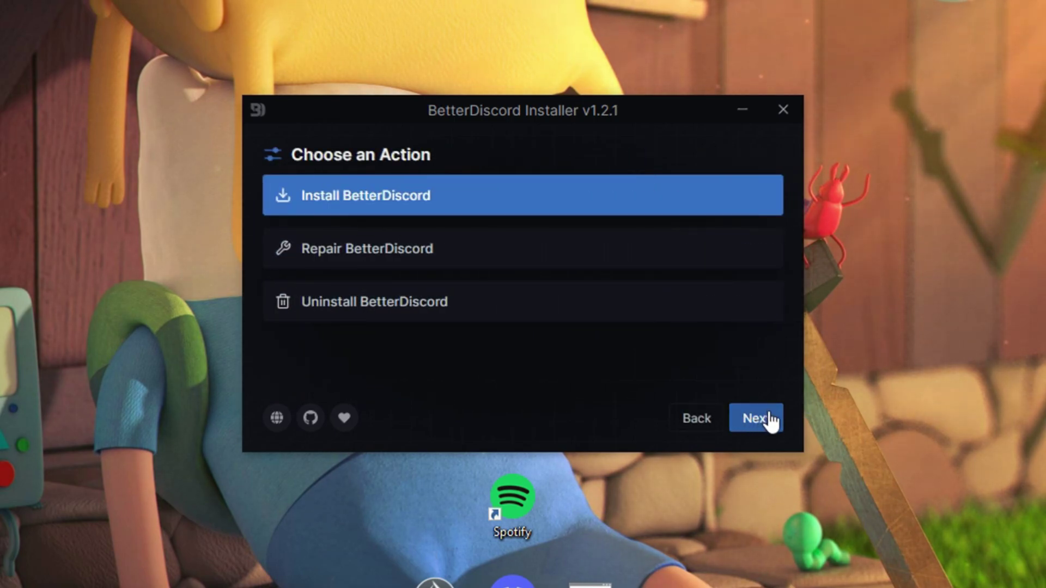
Install BetterDiscord into the standard Discord version and close the installer once it finishes.
left_click(769, 419)
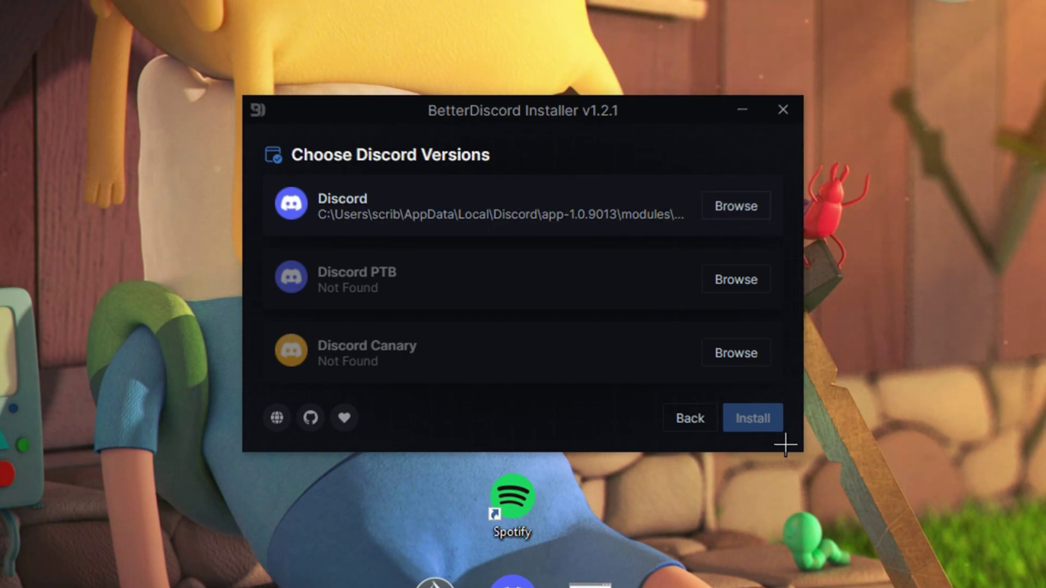
left_click(515, 196)
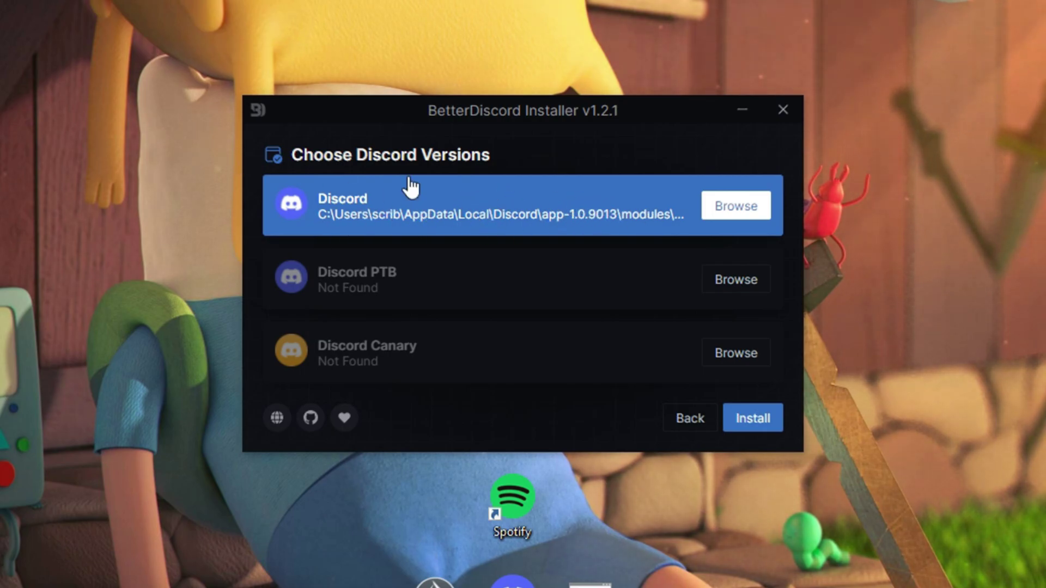
left_click(760, 424)
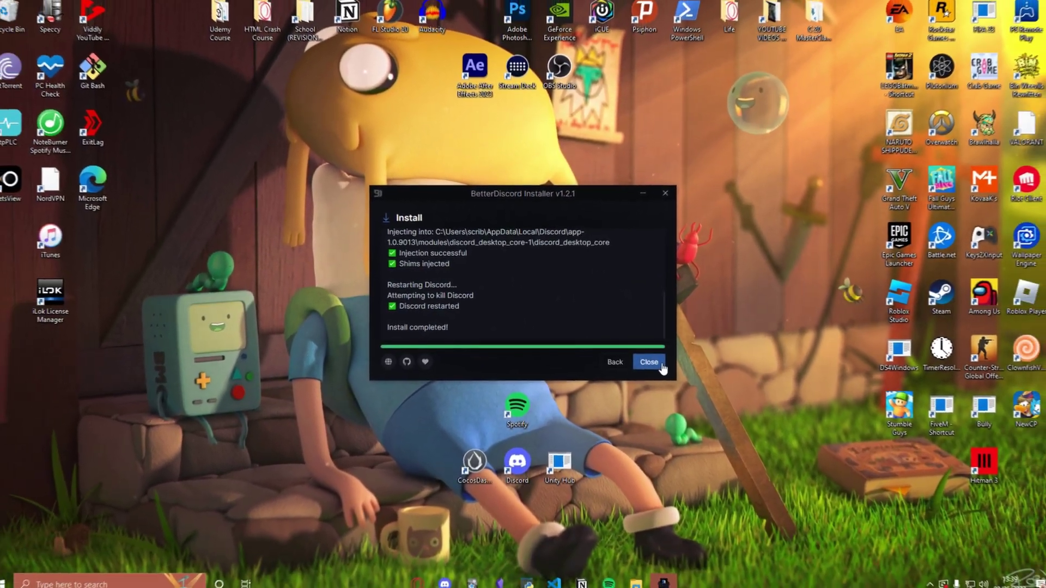
left_click(658, 363)
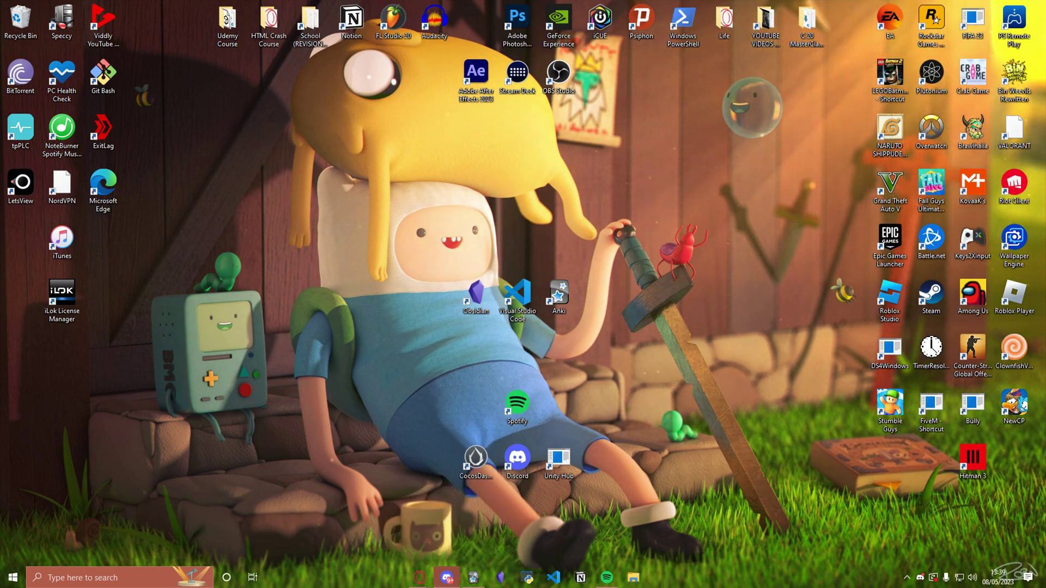
Switch to Discord and open the BetterDiscord Themes page in the user settings.
left_click_drag(1025, 80, 360, 52)
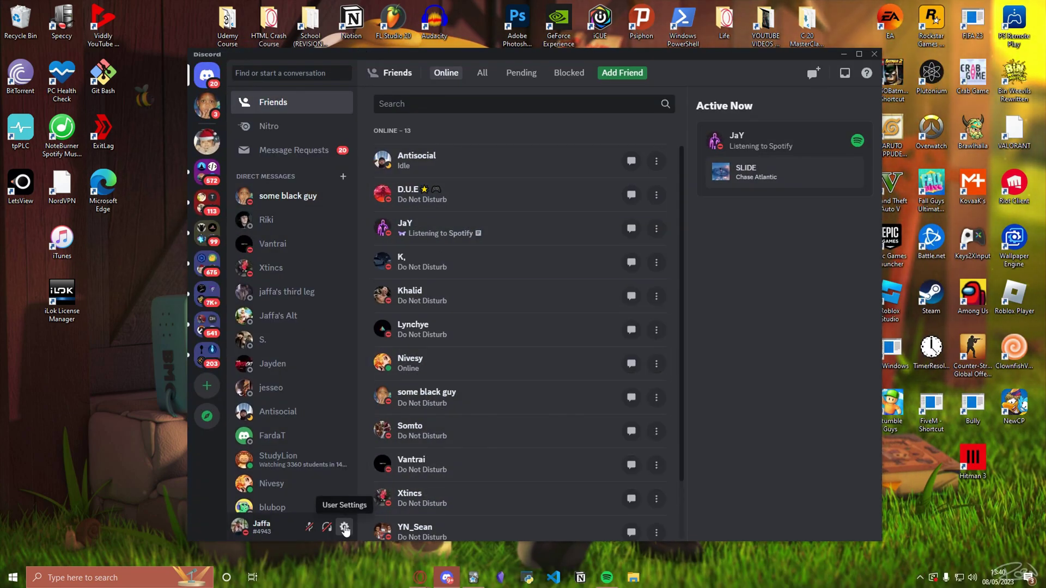
left_click(344, 528)
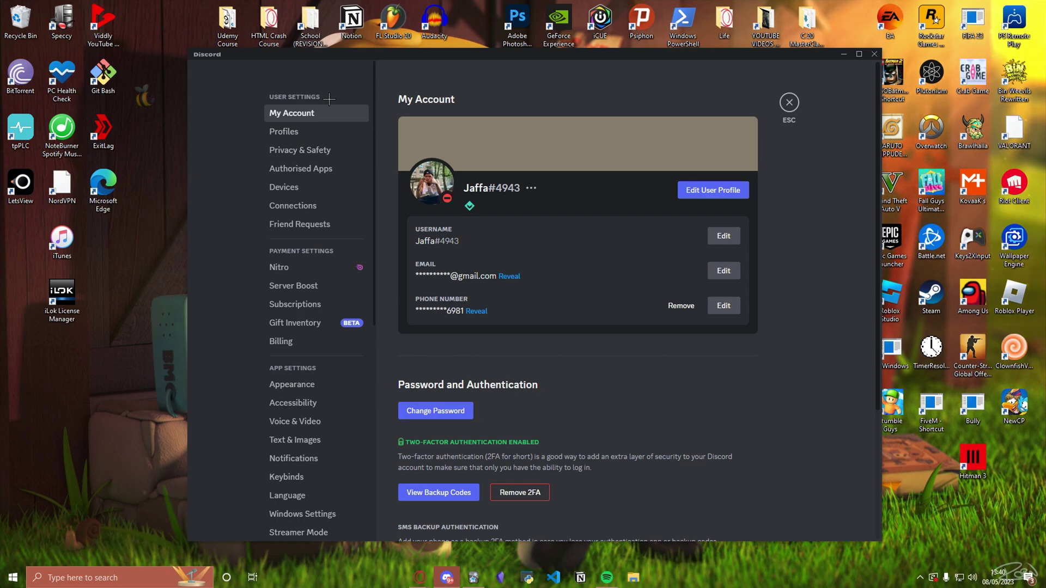
scroll(338, 218, "down", 6)
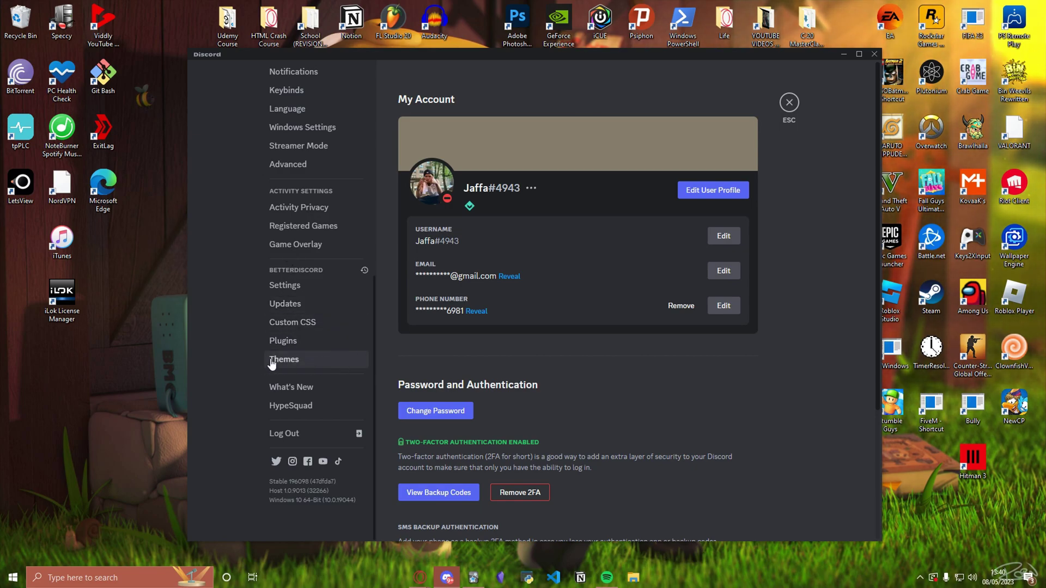
left_click(281, 361)
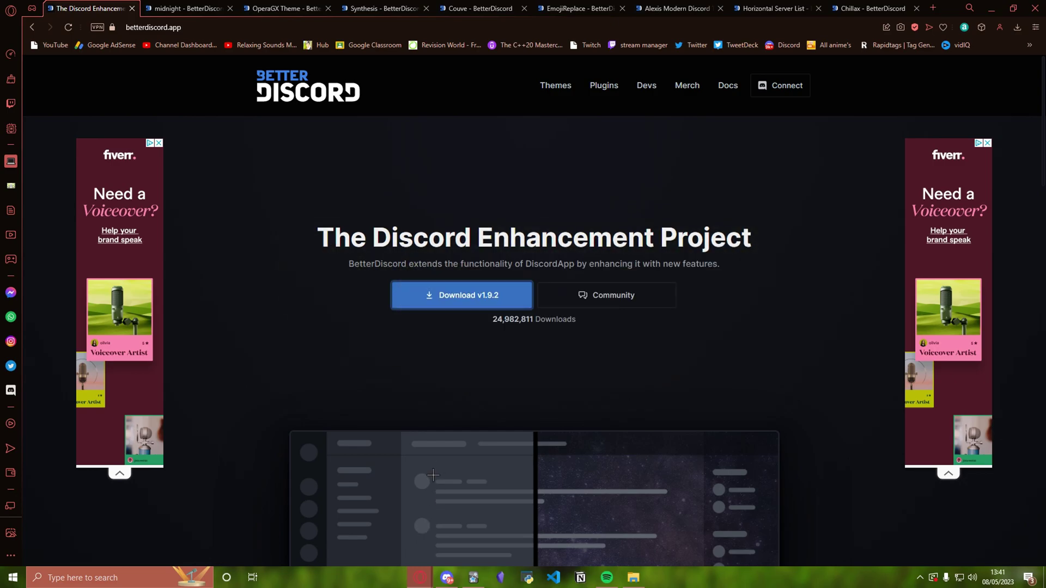
Switch to the browser and look over the midnight theme's page on the BetterDiscord site.
left_click(213, 9)
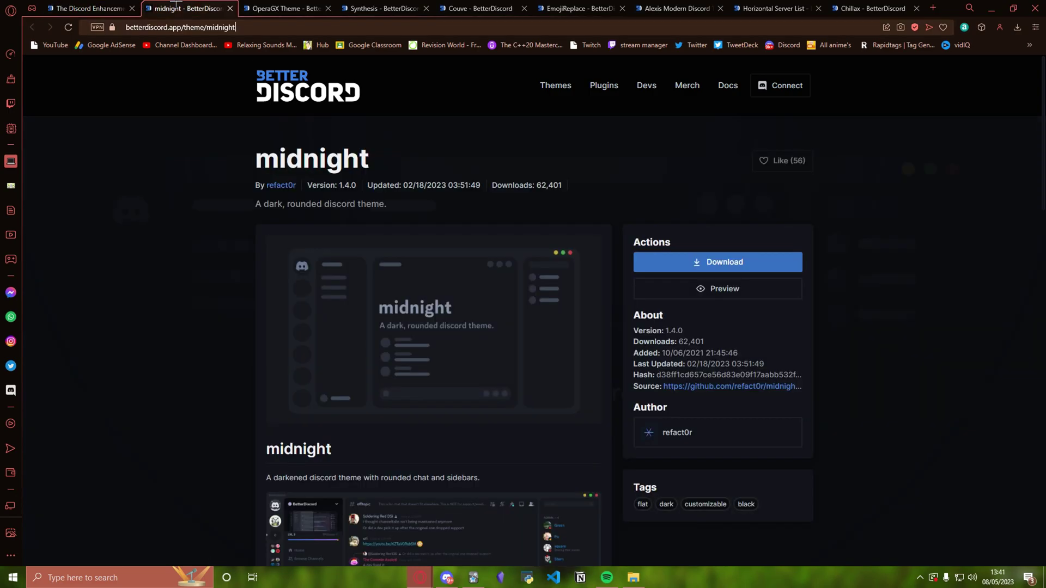
left_click_drag(254, 174, 307, 178)
left_click_drag(258, 87, 361, 81)
left_click(374, 81)
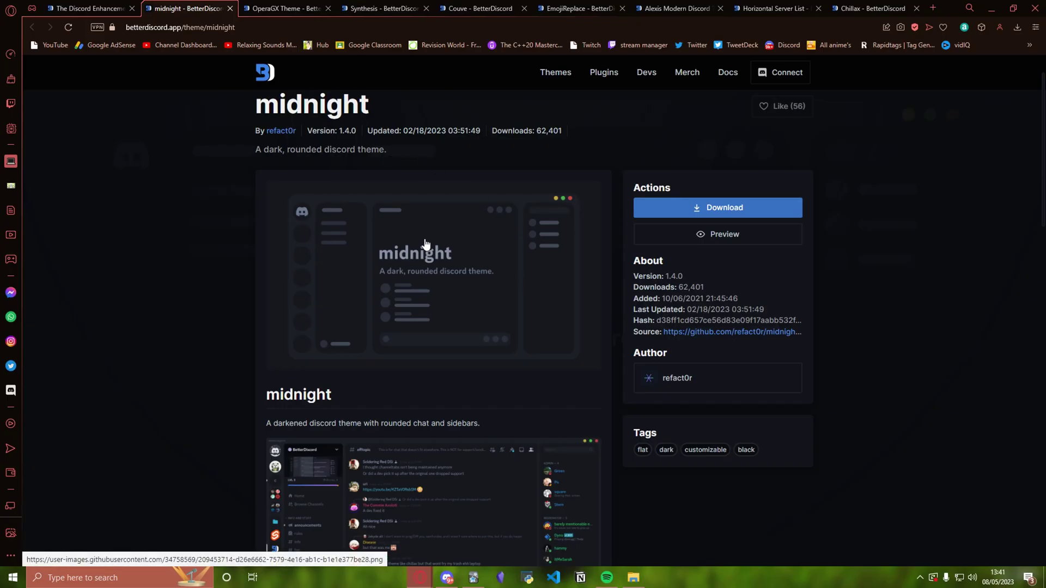
scroll(425, 244, "down", 3)
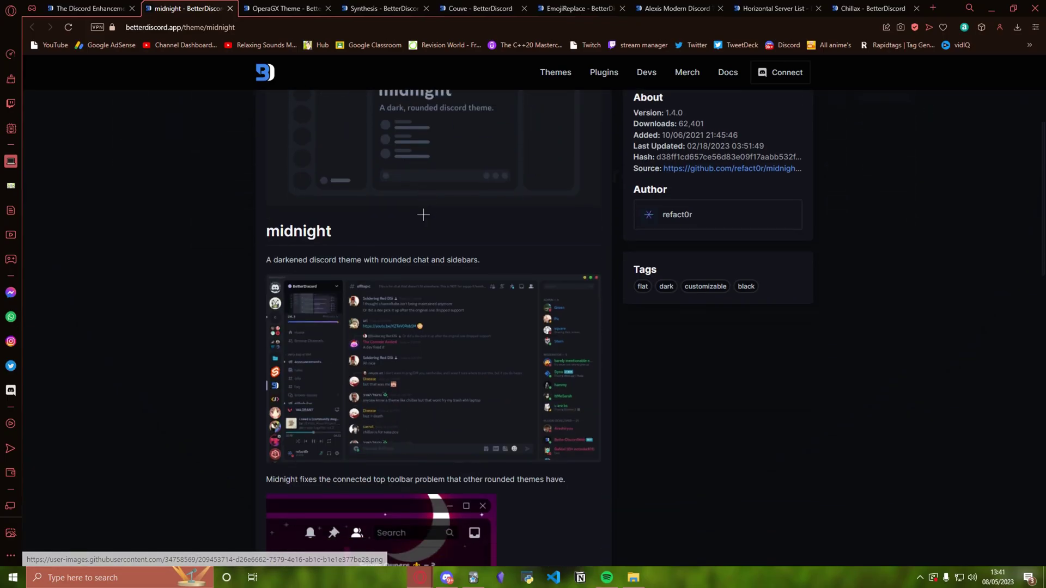
scroll(584, 244, "up", 4)
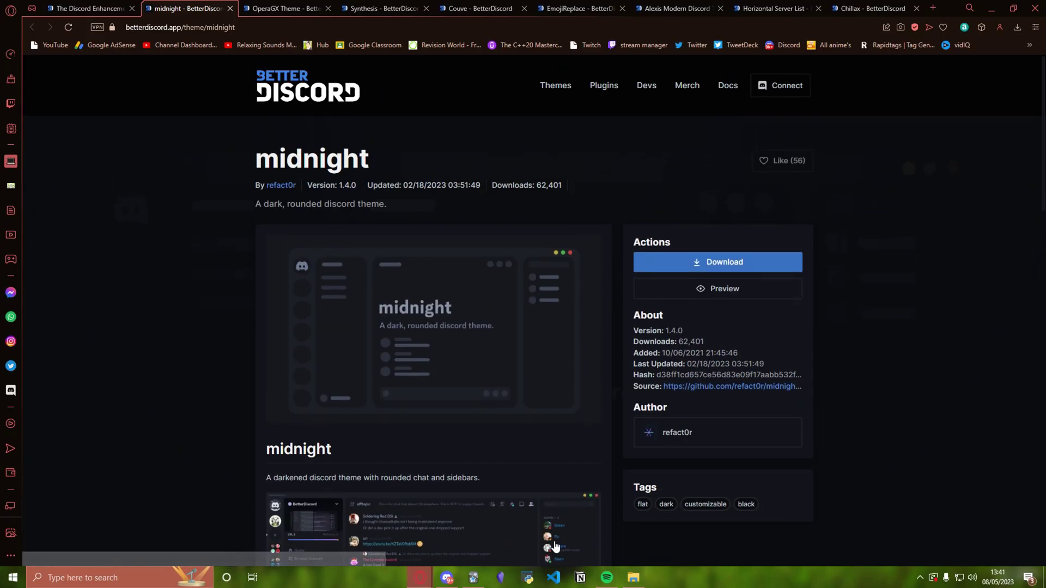
Return to Discord, enable the midnight theme and leave the settings.
left_click(448, 577)
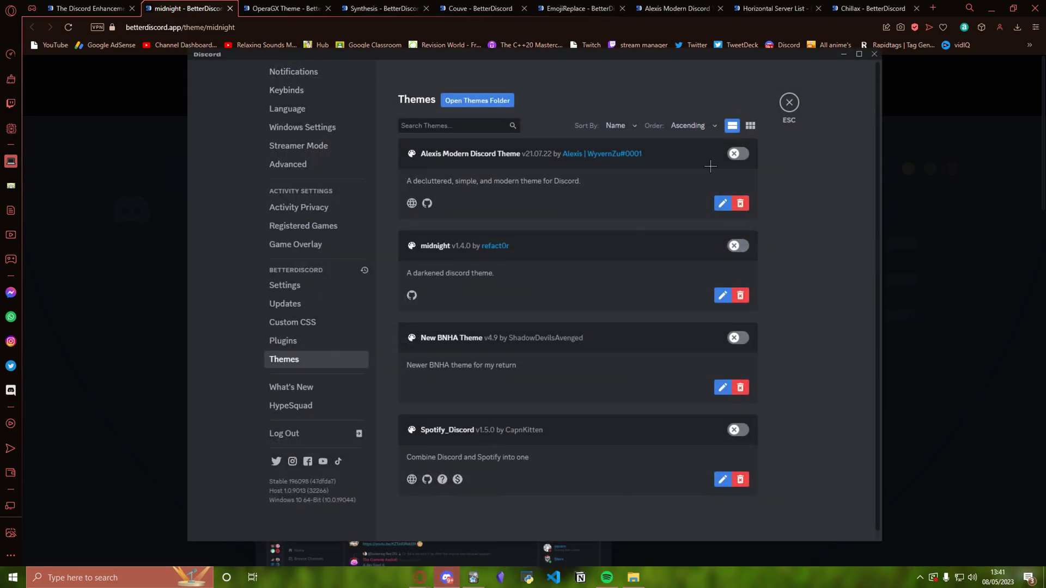
left_click(738, 246)
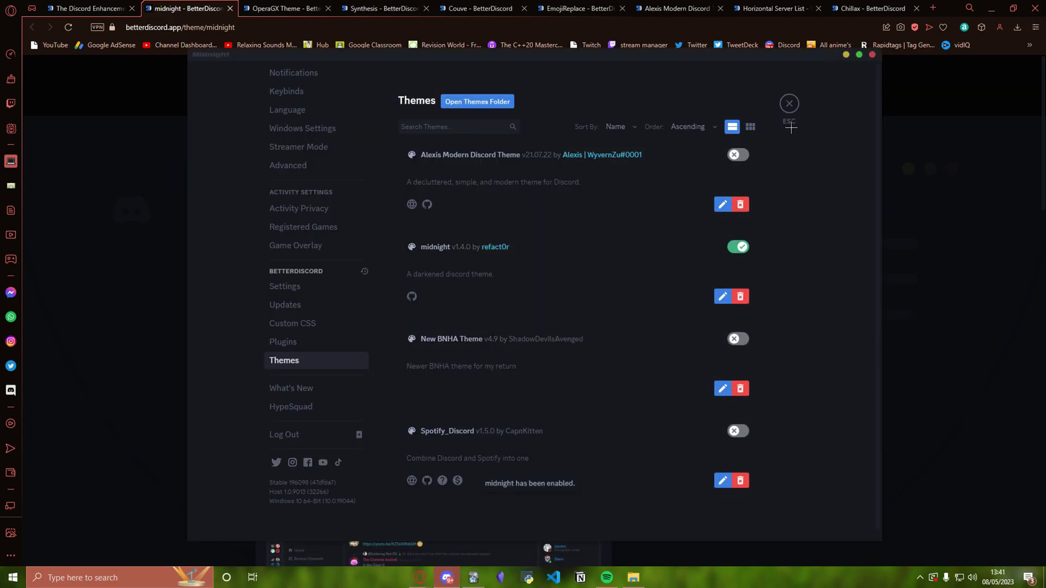
left_click(789, 109)
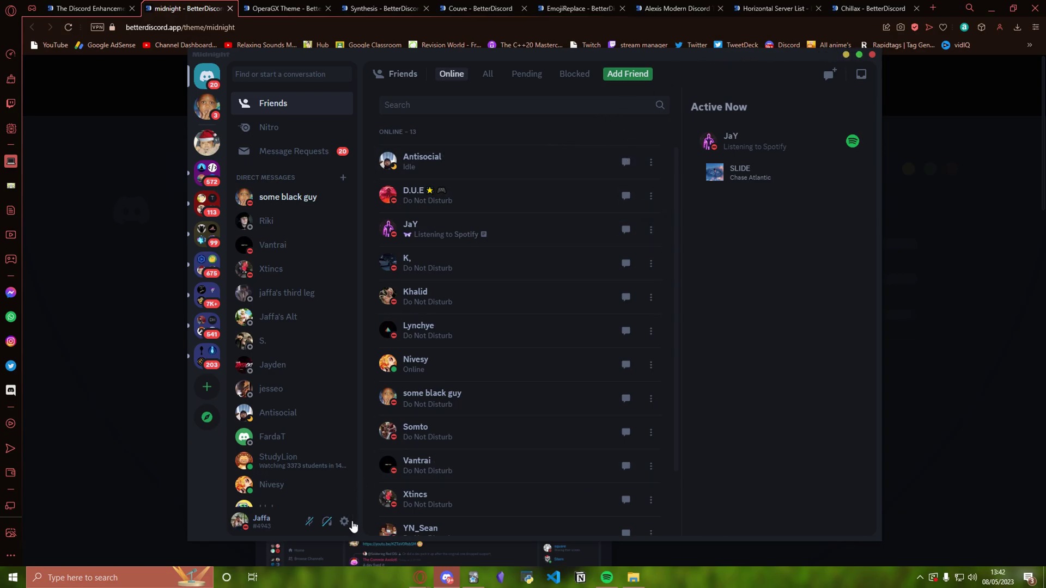
Check how the user settings look under the midnight theme and return to the friends view.
left_click(345, 522)
scroll(347, 321, "down", 3)
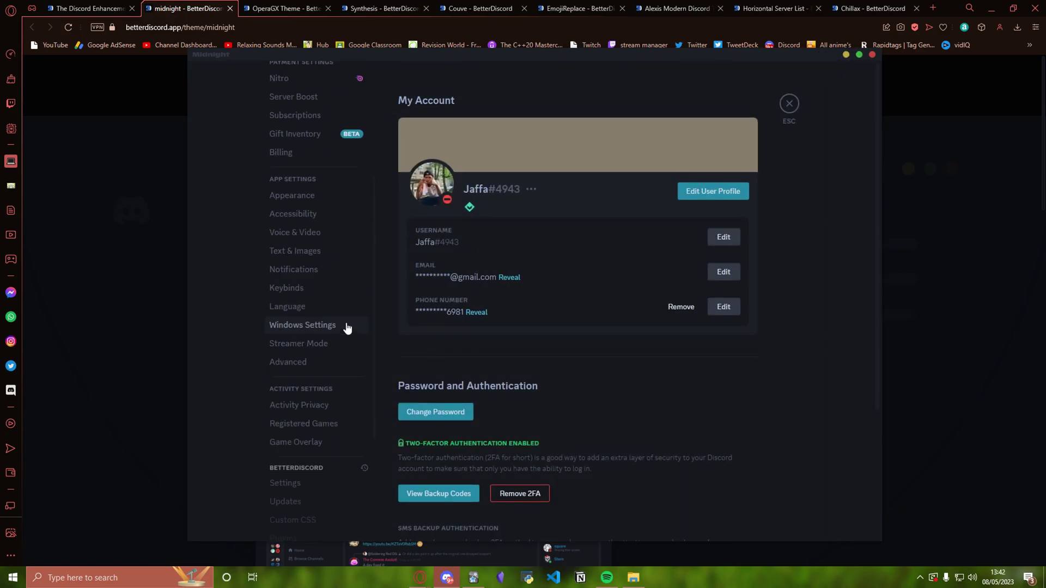
scroll(346, 331, "up", 3)
left_click(789, 104)
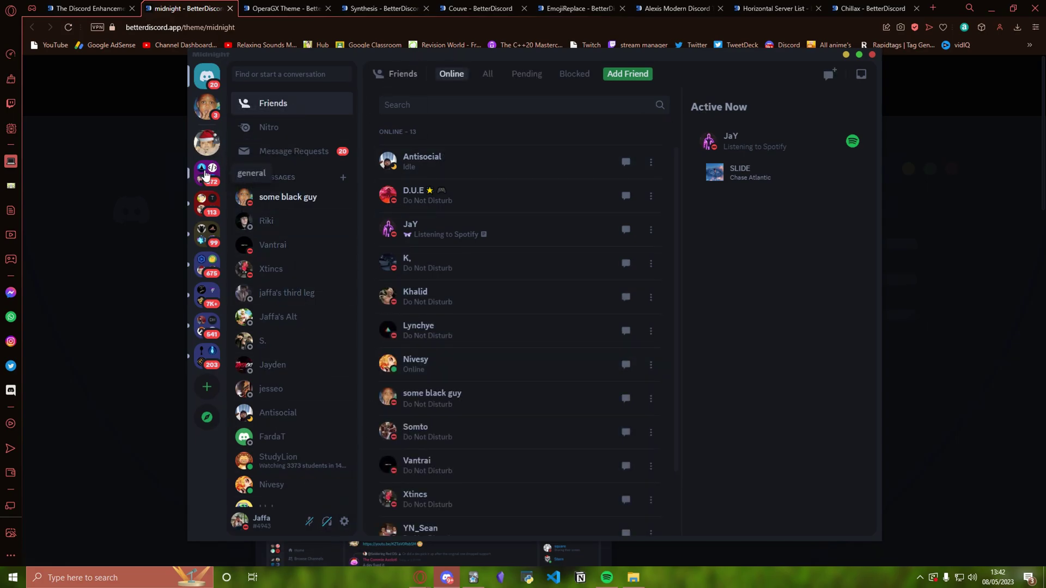
Open the first server in the folder with 113 notifications and view its bot-commands and chat channels under the new theme.
left_click(207, 202)
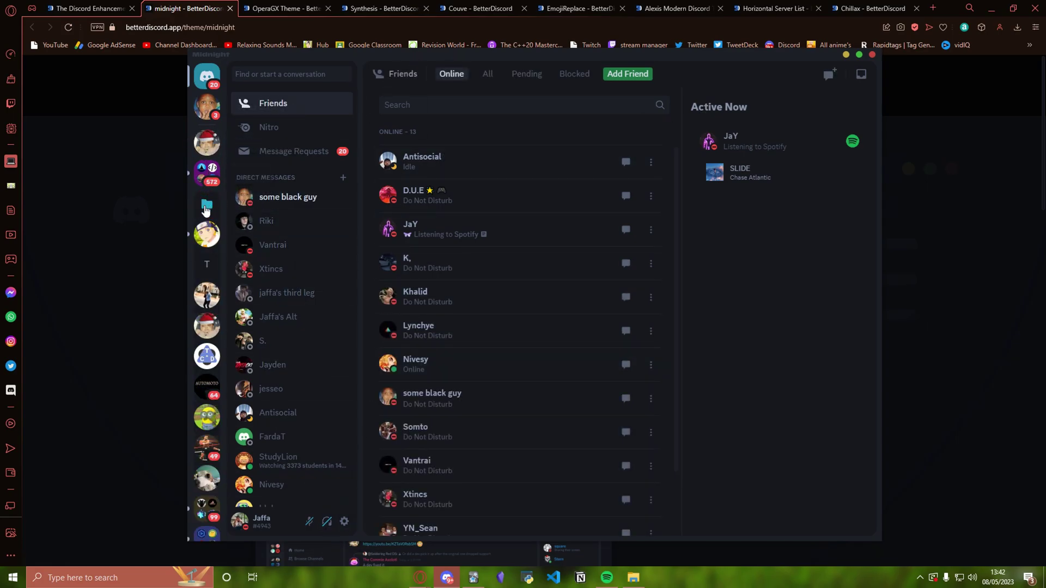
left_click(205, 235)
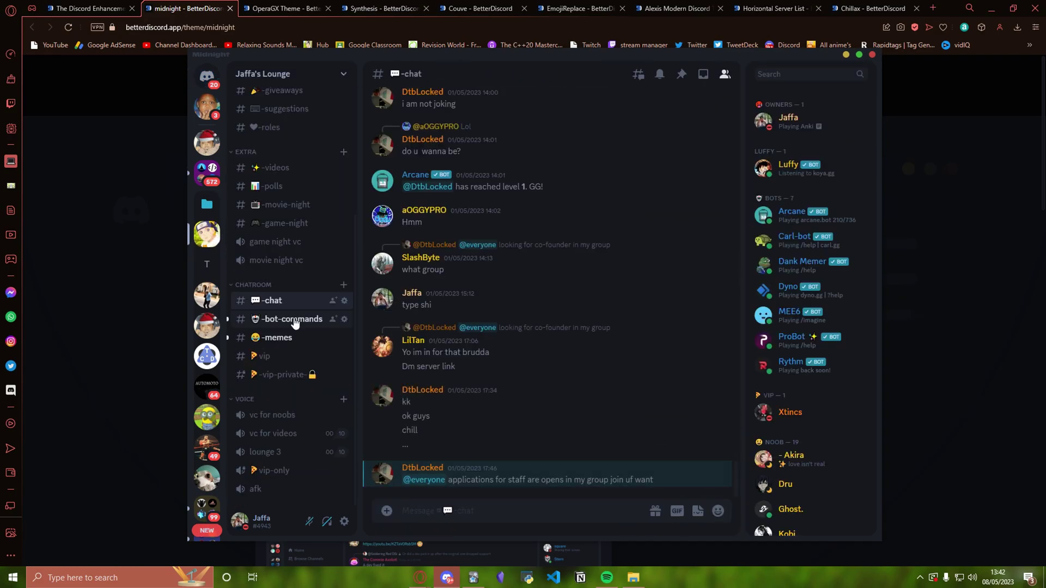
left_click(284, 323)
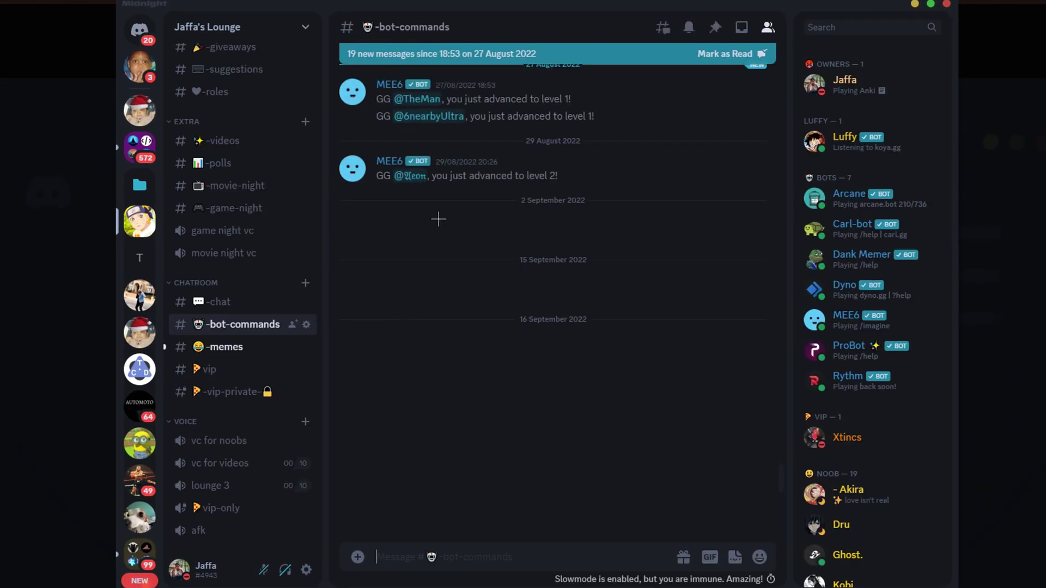
scroll(436, 234, "down", 10)
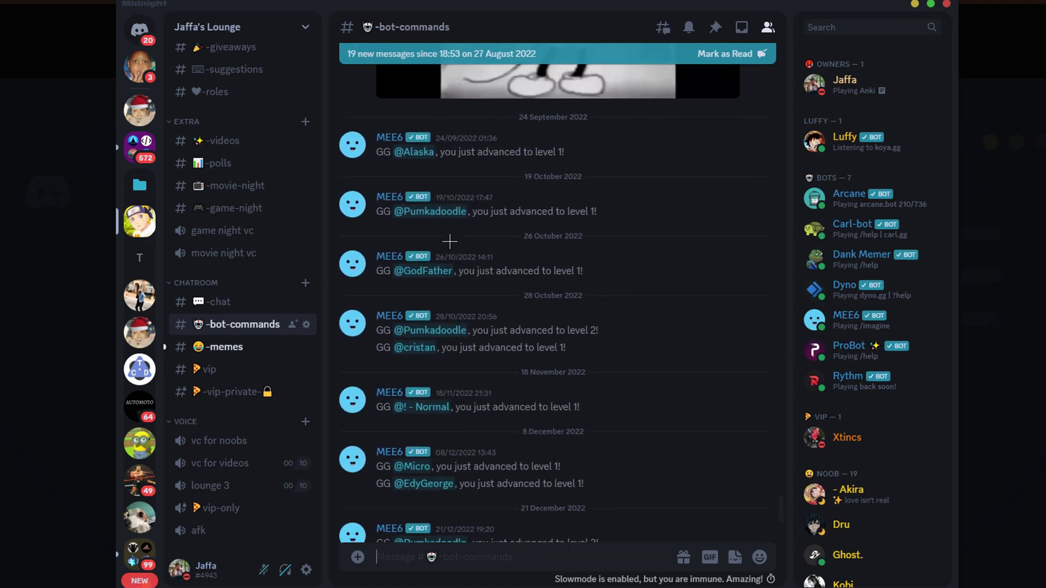
left_click(233, 305)
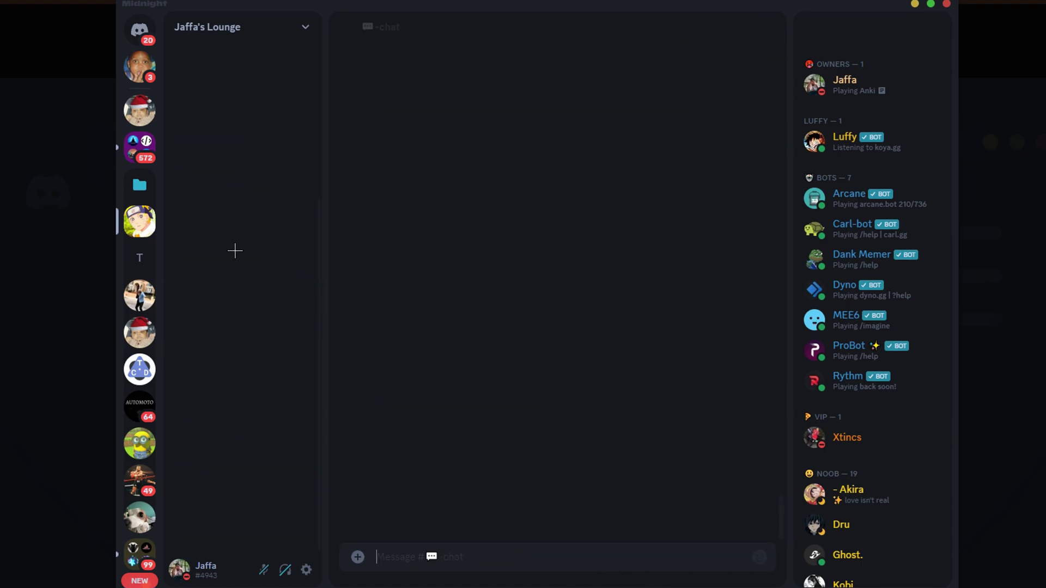
Open the server's welcome channel, view the latest welcome image enlarged, and browse back through the earlier messages.
left_click(240, 177)
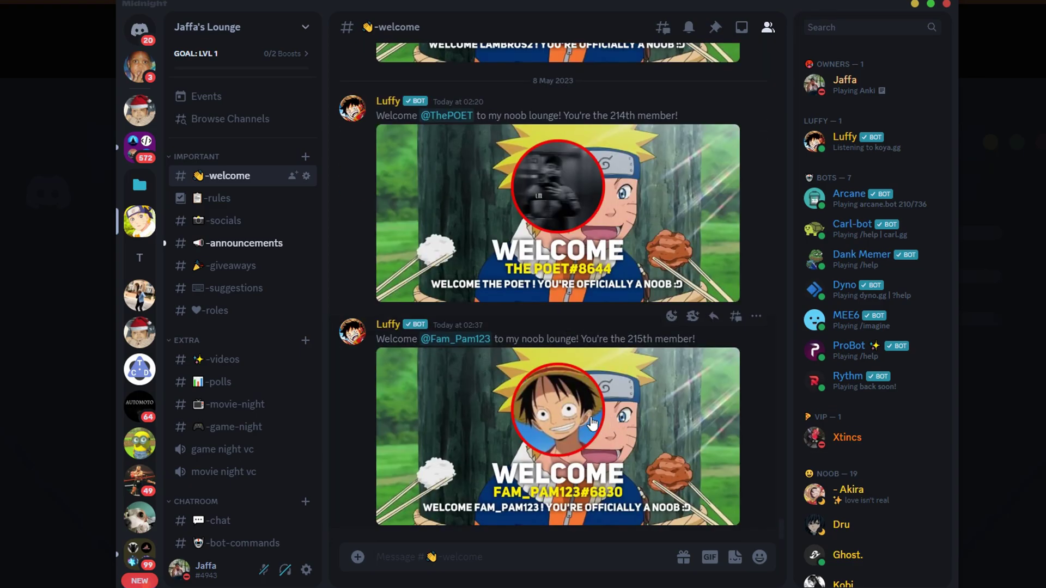
left_click(592, 423)
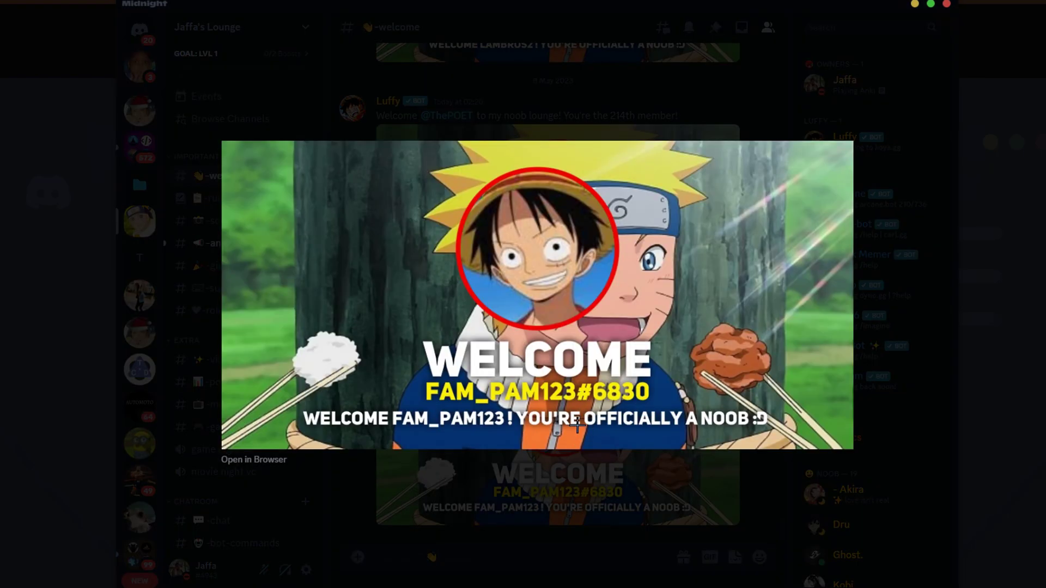
left_click(602, 508)
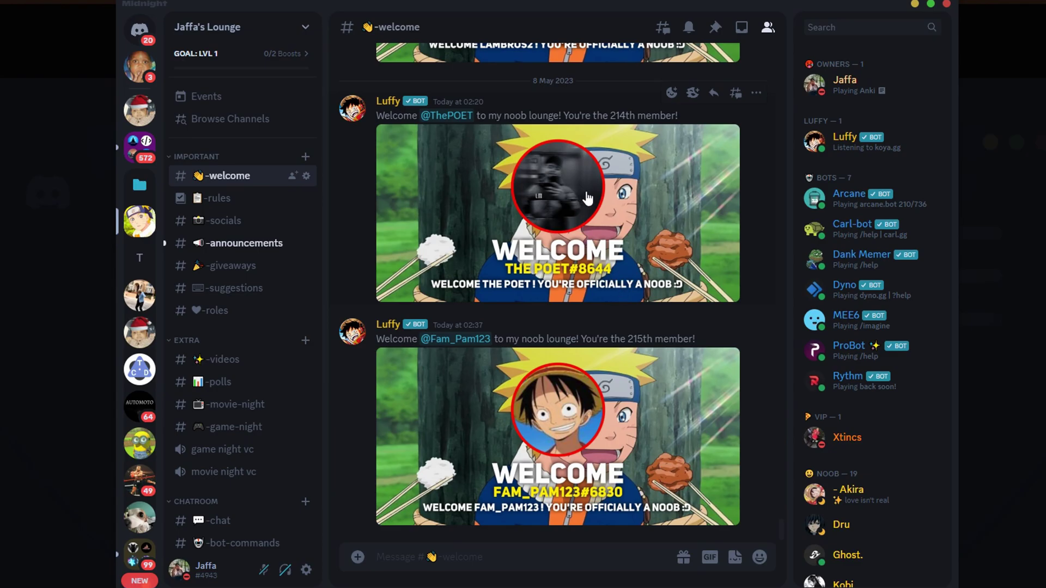
scroll(593, 230, "up", 15)
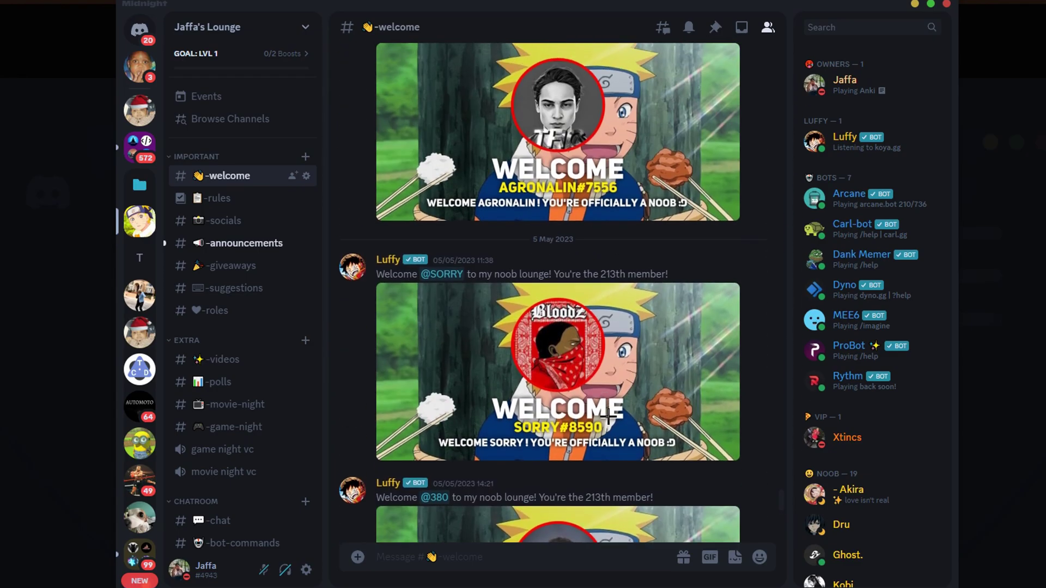
Look through the welcome channel's April 2023 messages under the midnight theme and head back towards the newer ones.
scroll(598, 481, "up", 10)
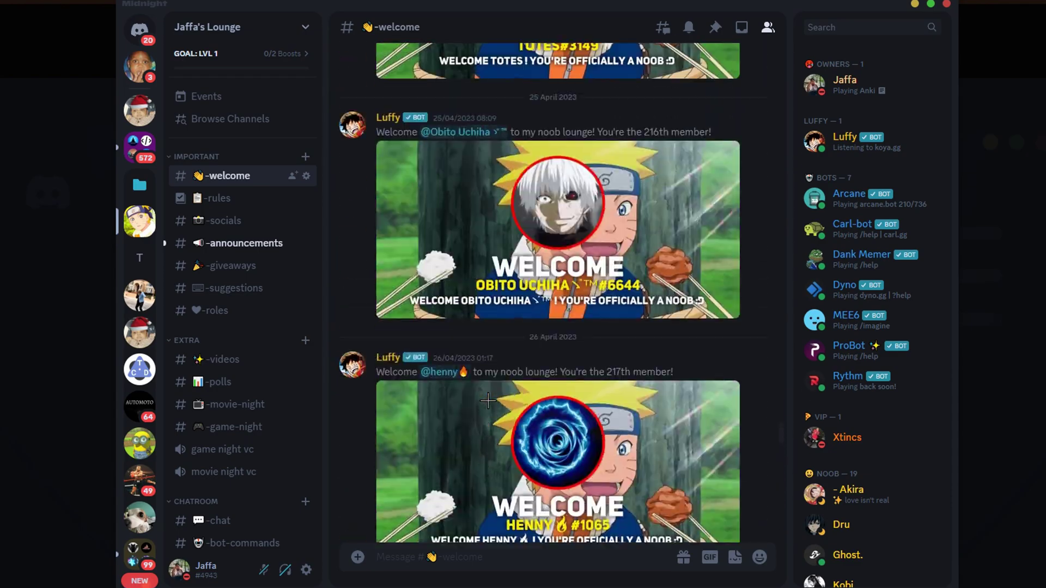
scroll(531, 325, "up", 10)
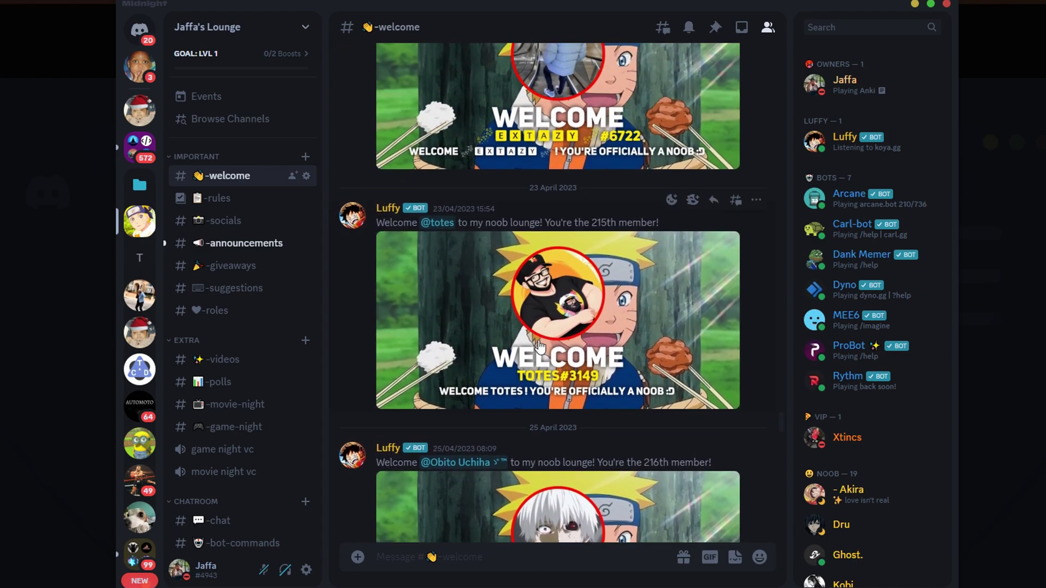
scroll(537, 357, "up", 10)
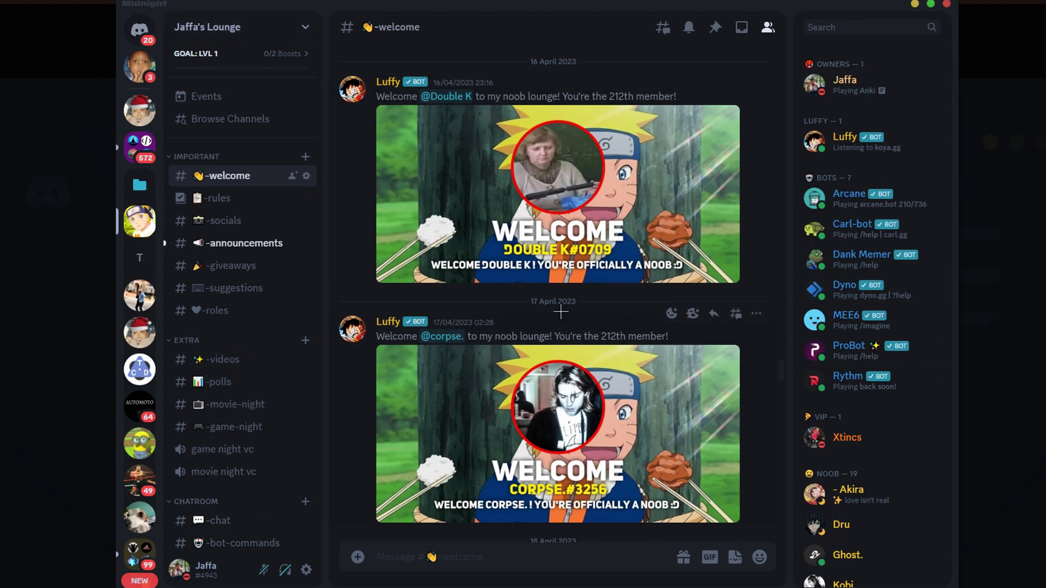
scroll(575, 290, "up", 10)
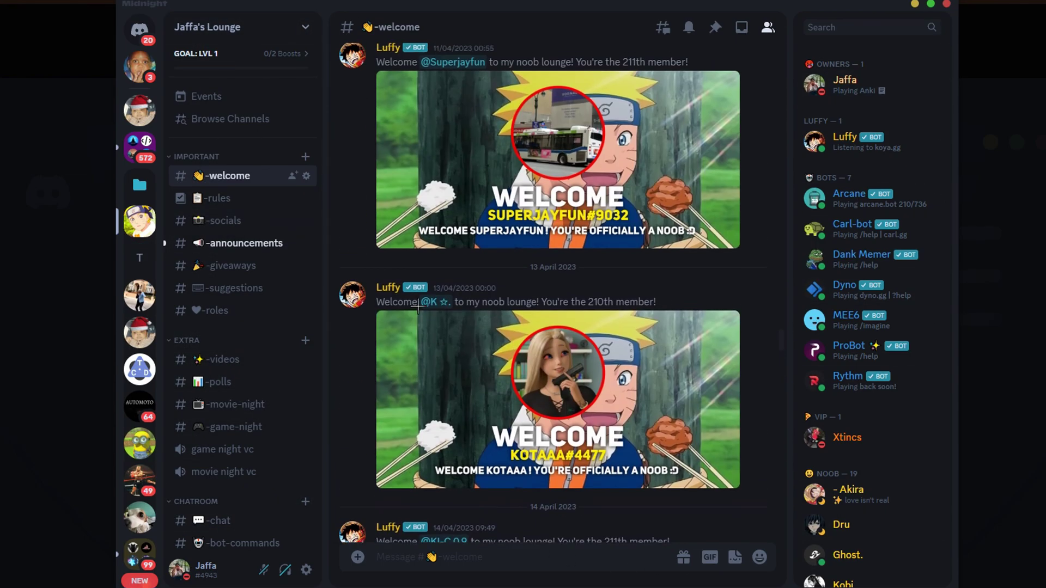
scroll(414, 308, "up", 10)
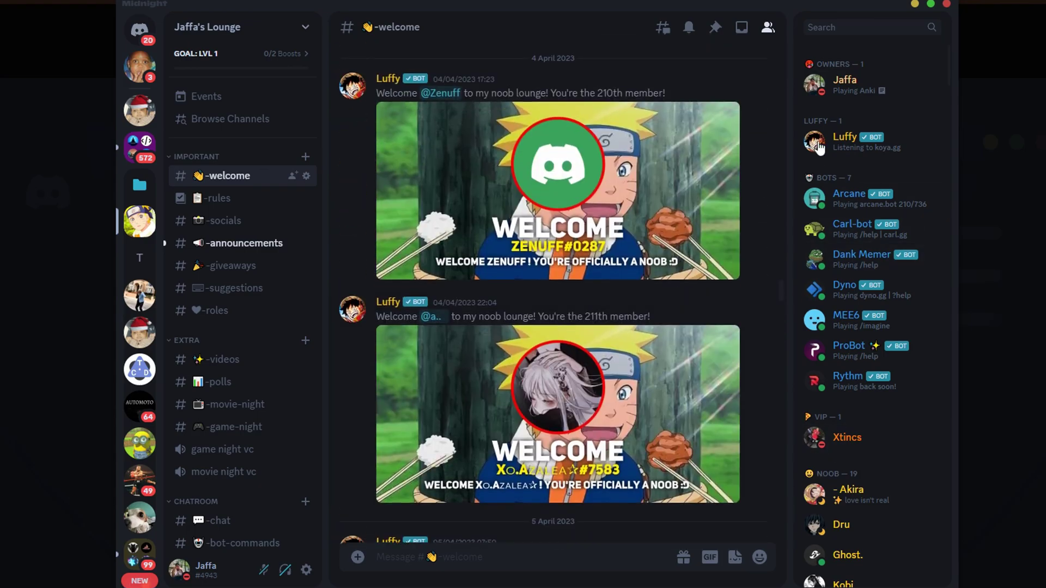
scroll(640, 288, "down", 15)
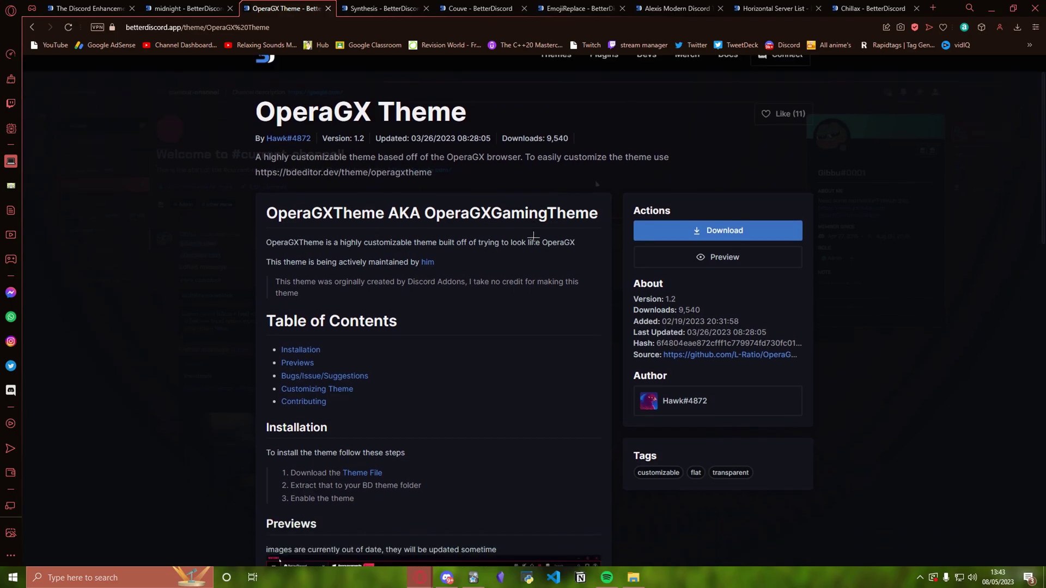
Examine the installation notes and preview images on the OperaGX Theme page in the browser.
scroll(518, 259, "down", 5)
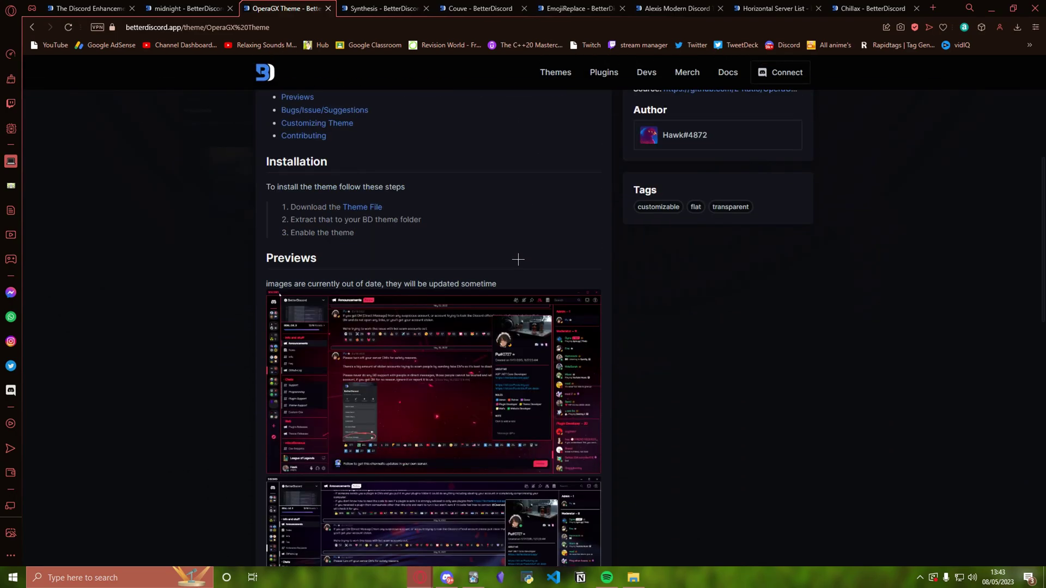
scroll(518, 260, "down", 2)
scroll(520, 253, "up", 8)
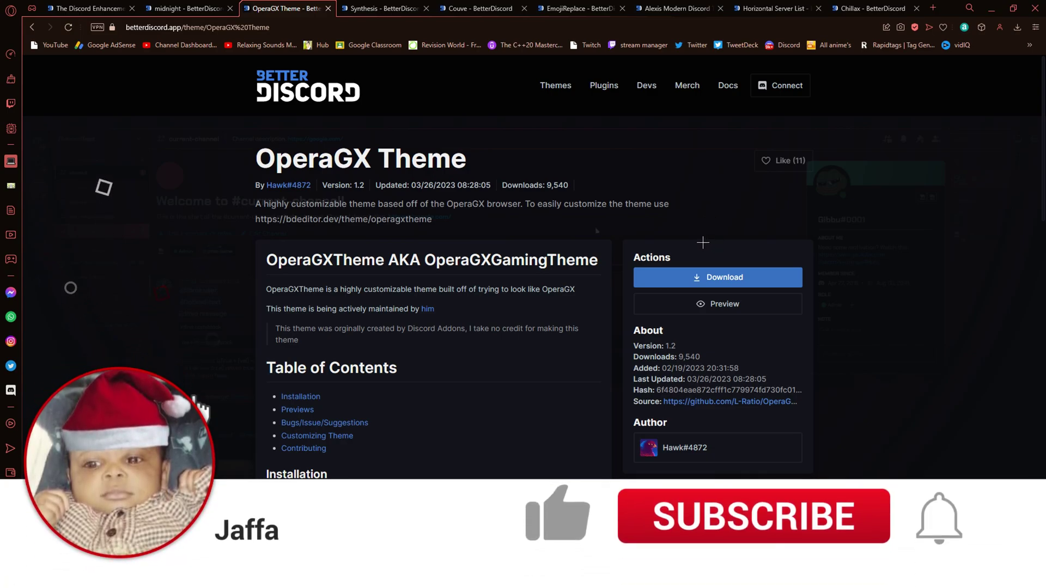
Download the OperaGX theme and save OperaGX.theme.css in the downloaded themes folder.
scroll(678, 310, "down", 1)
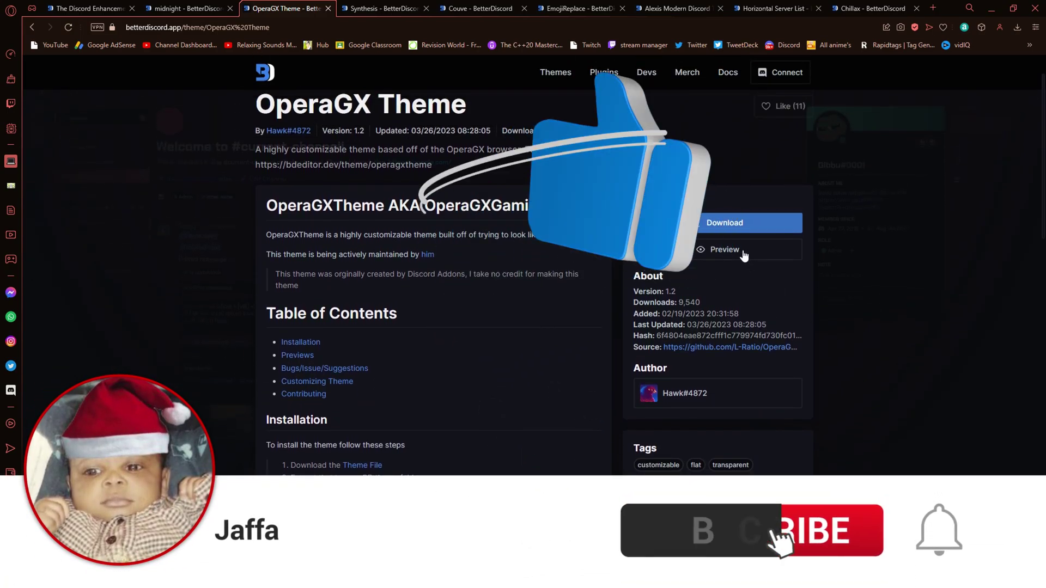
left_click(703, 231)
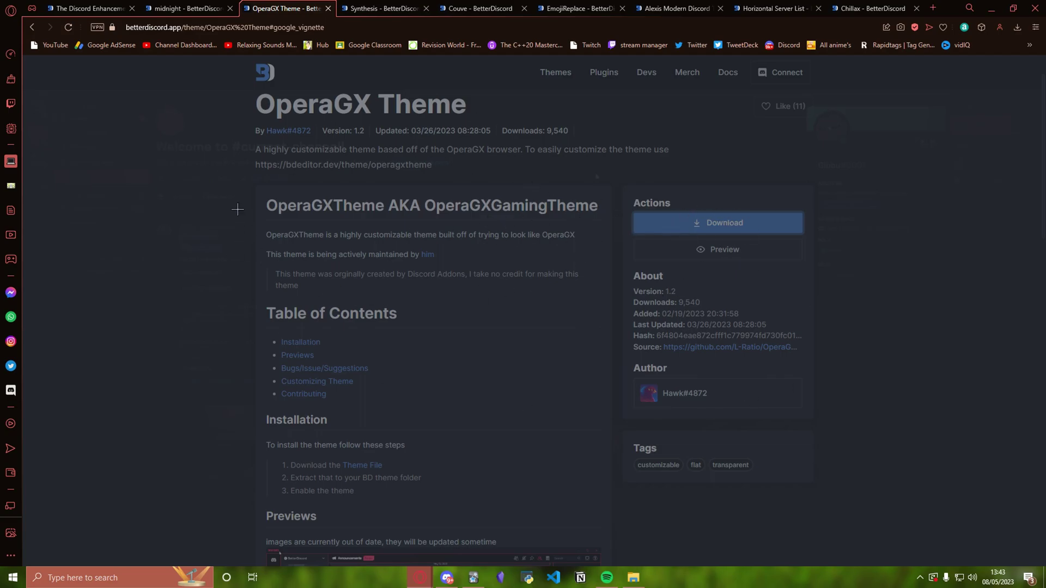
left_click(703, 226)
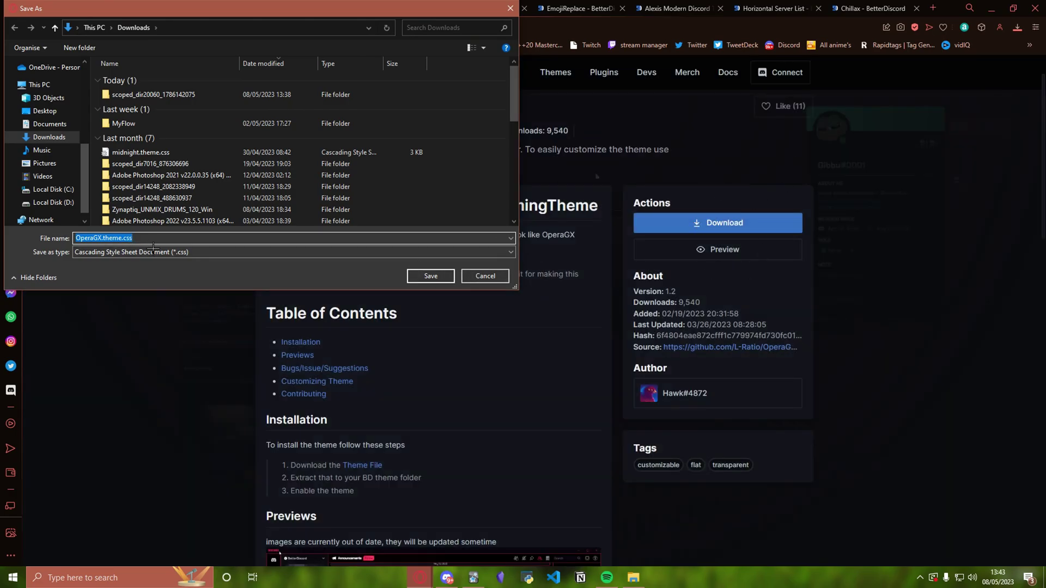
left_click(431, 276)
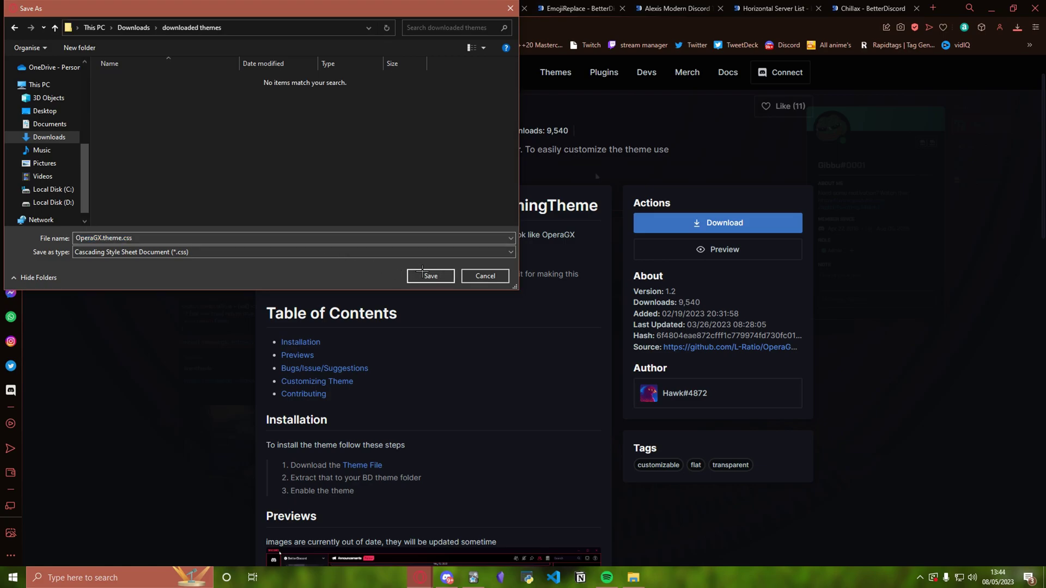
left_click(422, 270)
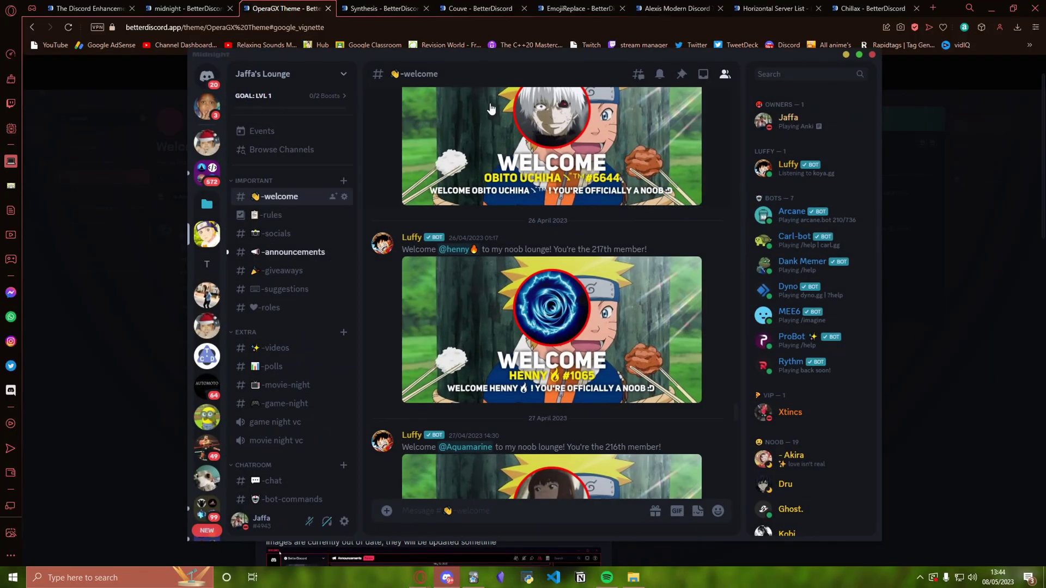
In Discord's BetterDiscord theme settings, disable the midnight theme and enable OperaGX.
left_click(344, 522)
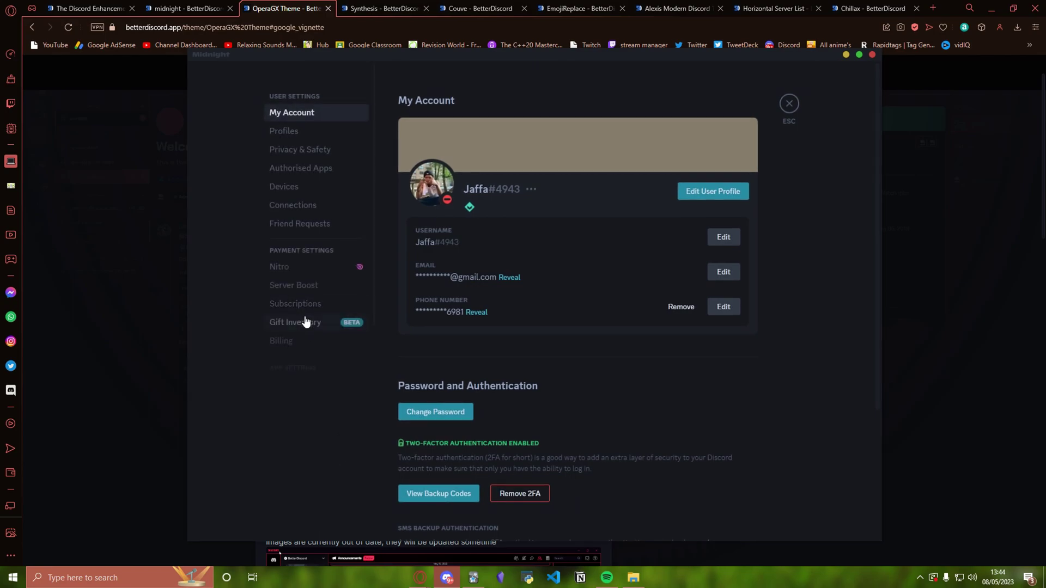
scroll(303, 310, "down", 7)
left_click(306, 358)
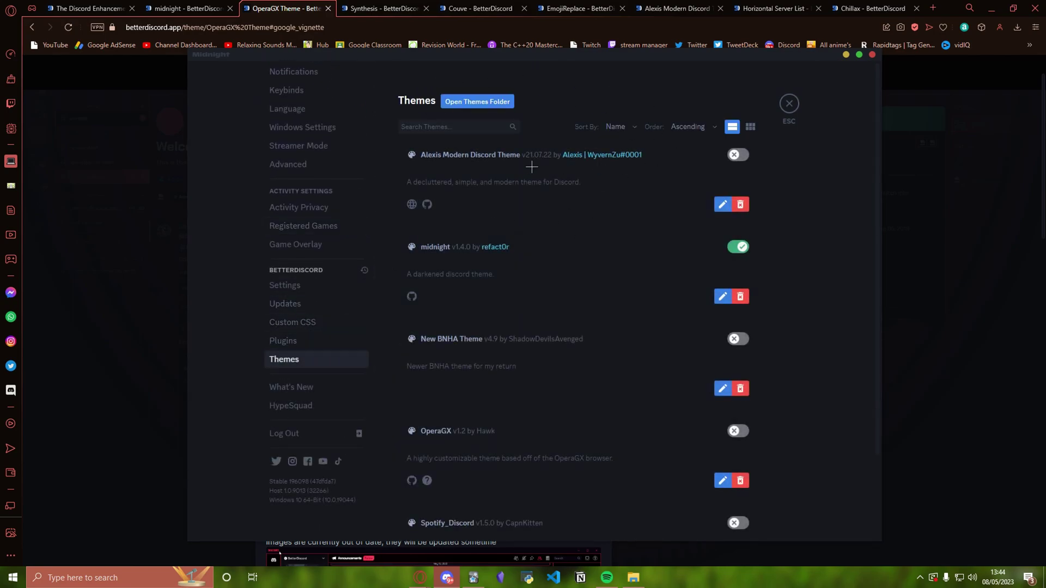
left_click(744, 250)
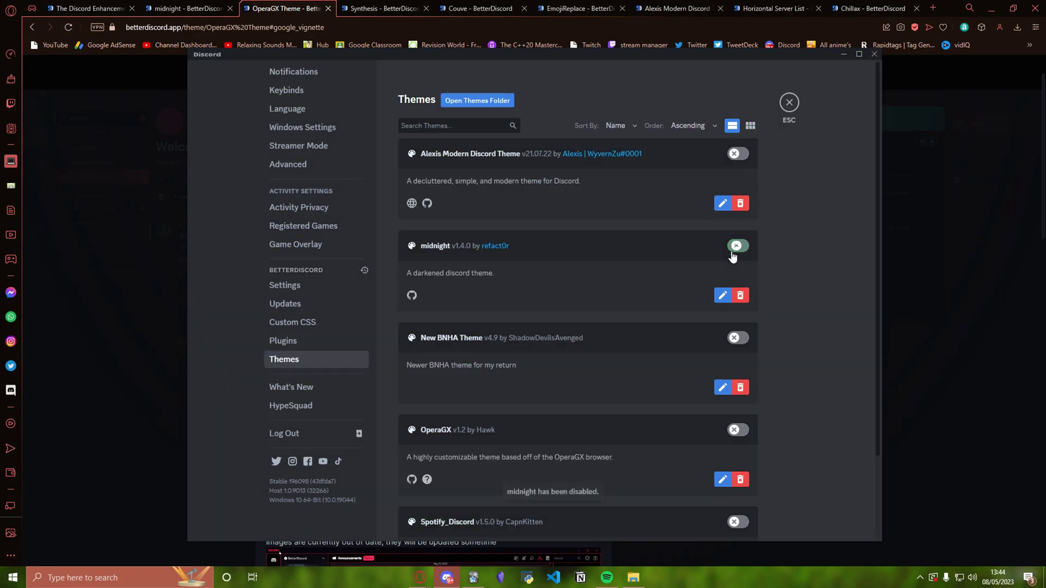
scroll(599, 242, "down", 1)
scroll(693, 390, "up", 1)
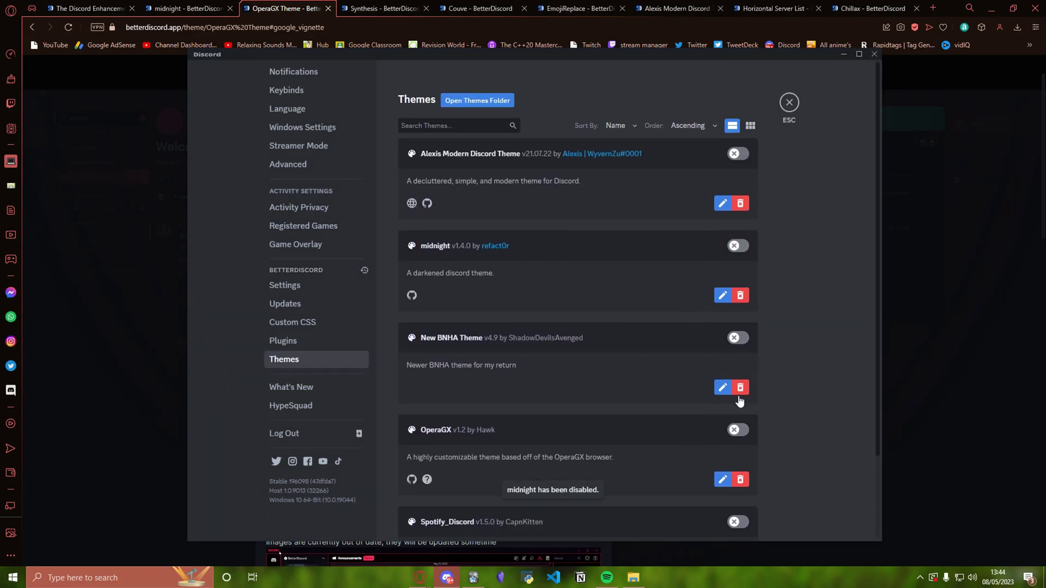
left_click(738, 431)
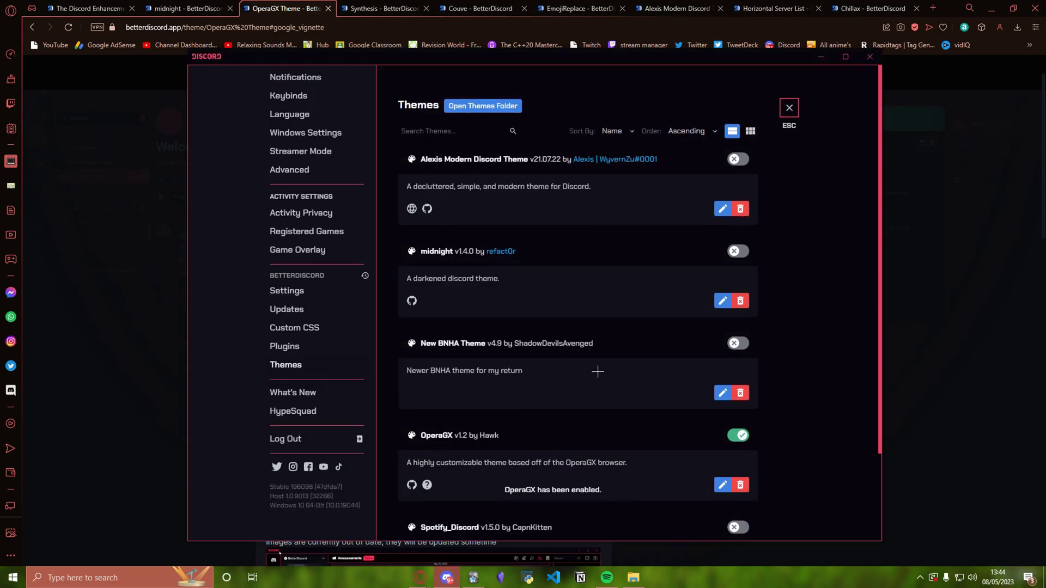
Check how the server's chat channel looks under the OperaGX theme and shift the Discord window slightly.
scroll(341, 326, "up", 6)
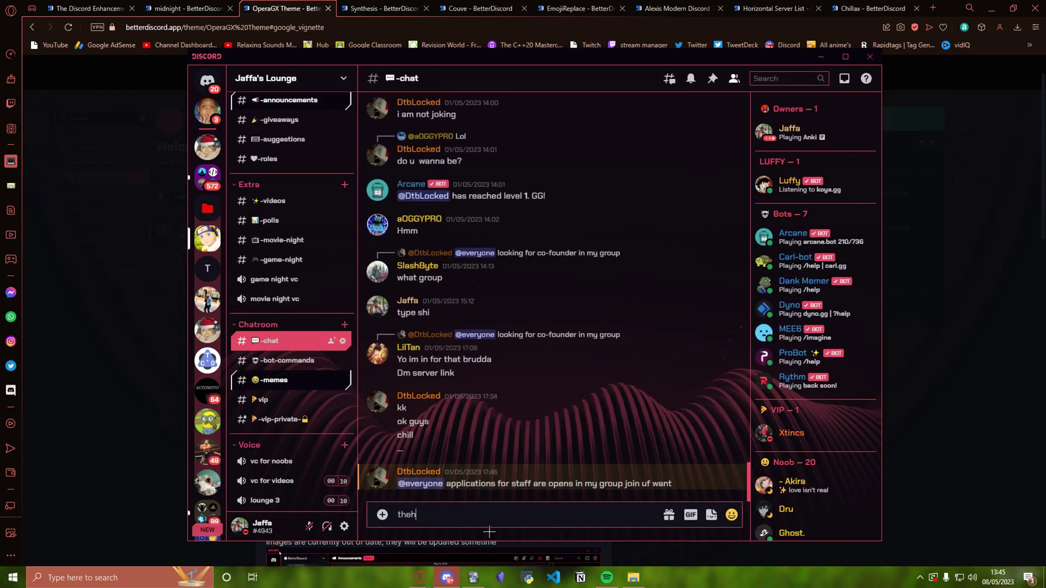
mouse_move(635, 59)
left_mouse_down()
mouse_move(683, 85)
mouse_move(640, 58)
left_mouse_up()
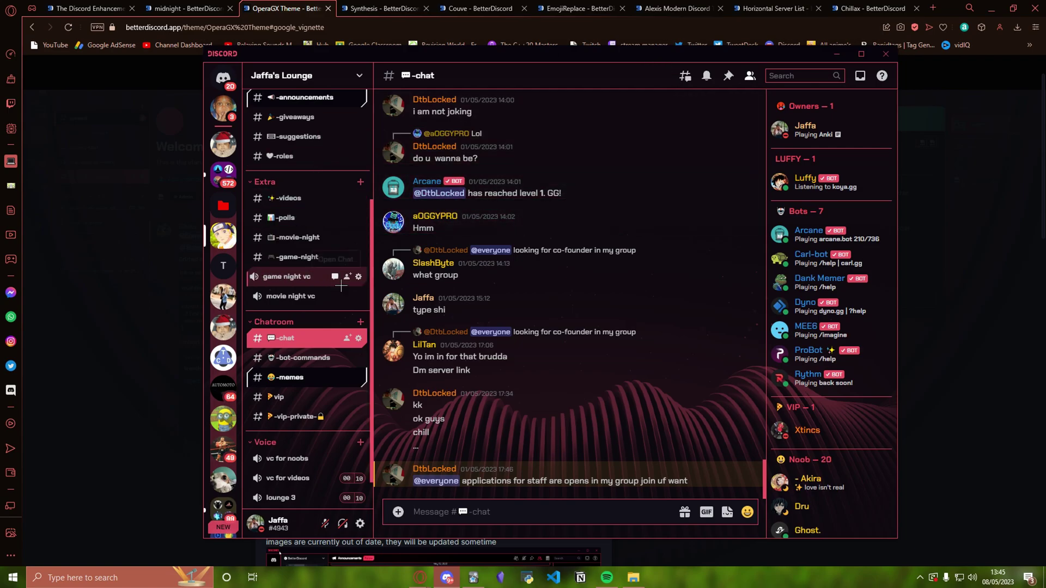
scroll(809, 258, "down", 8)
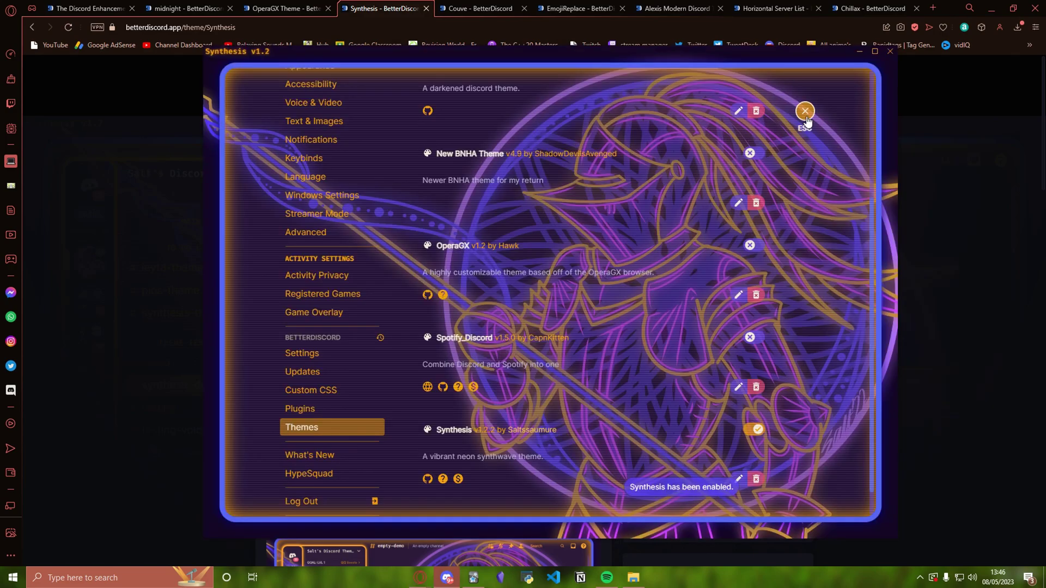
Leave the theme settings and look over the server's channel list and chat under the Synthesis theme.
left_click(805, 112)
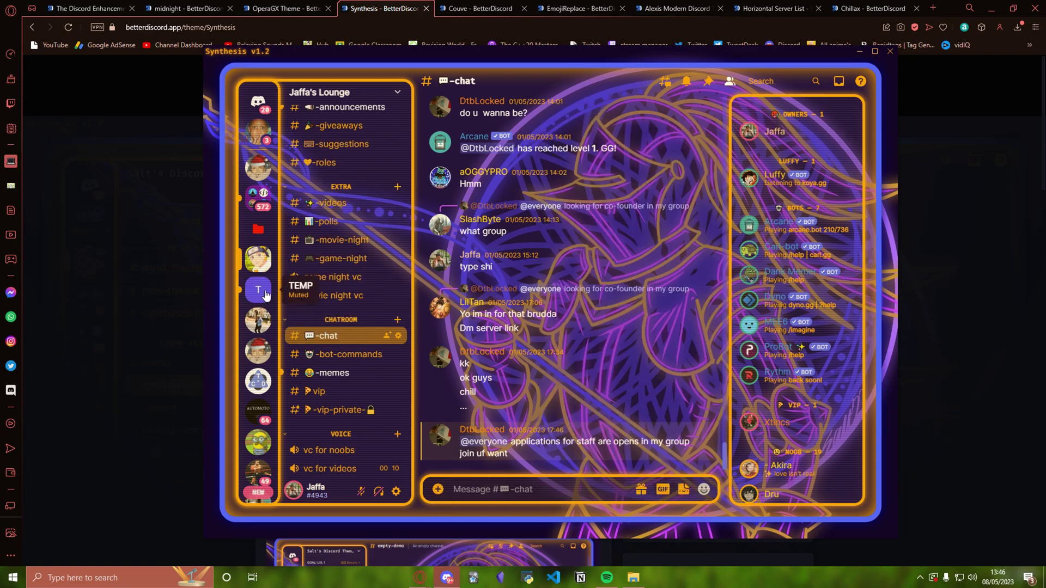
scroll(349, 207, "up", 5)
left_click(335, 214)
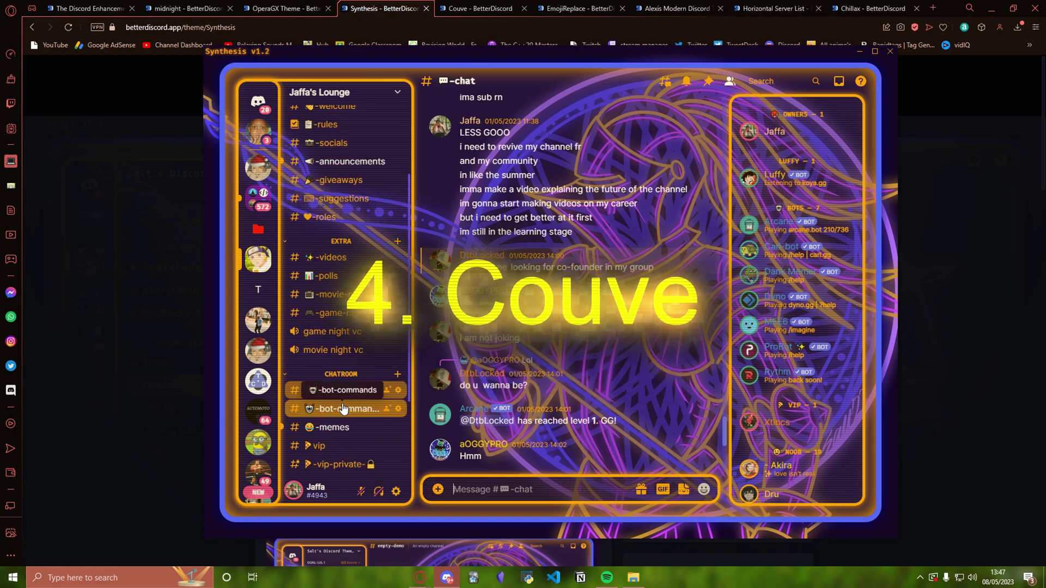
Switch to the Couve theme's page in the browser and look through it.
key("ctrl+Tab")
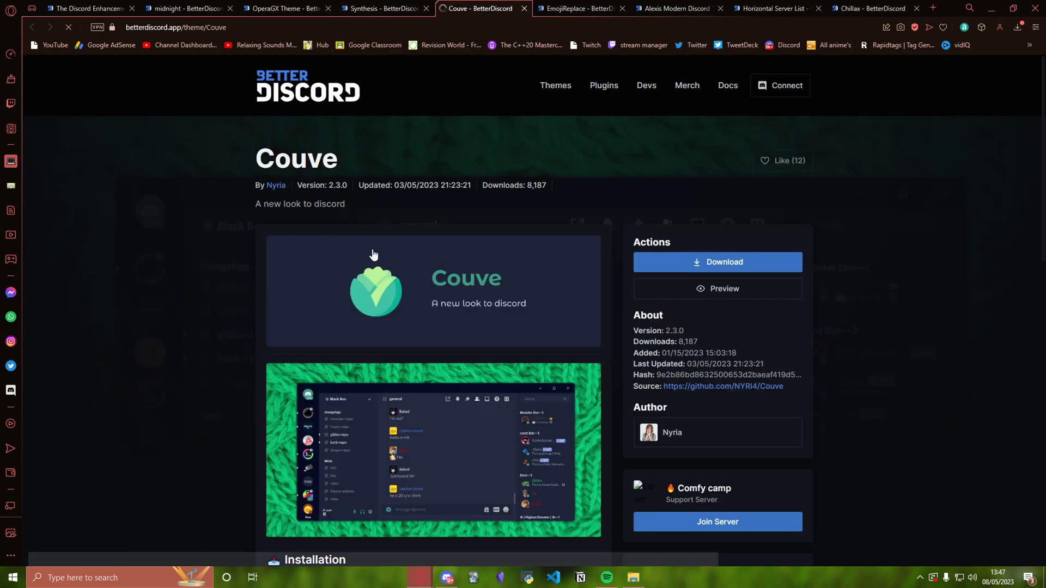
scroll(496, 345, "down", 5)
scroll(496, 345, "down", 5)
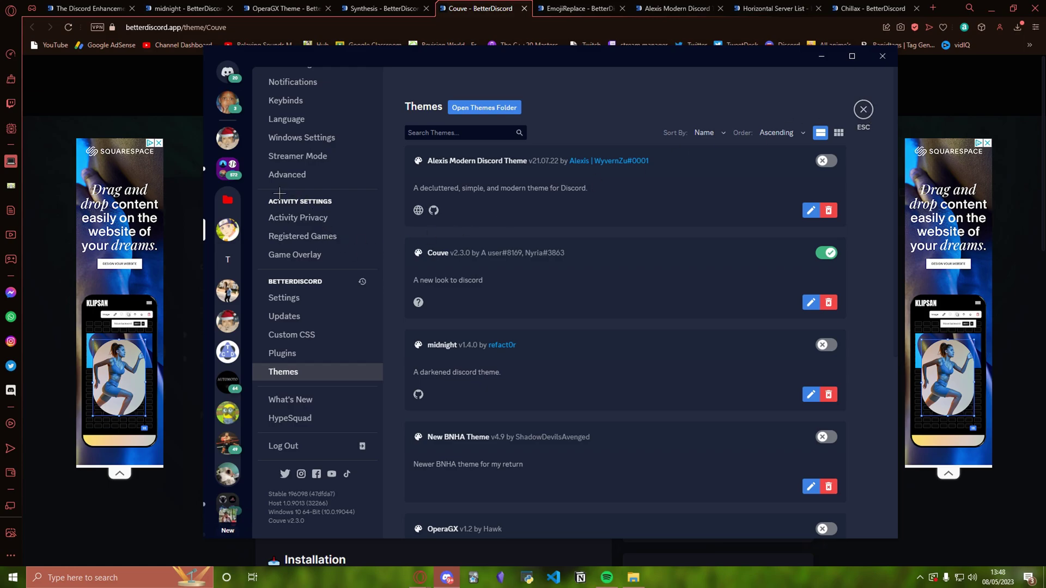
Look through Discord's settings categories under the Couve theme and leave the settings.
scroll(278, 192, "up", 10)
scroll(682, 210, "down", 5)
scroll(682, 207, "up", 5)
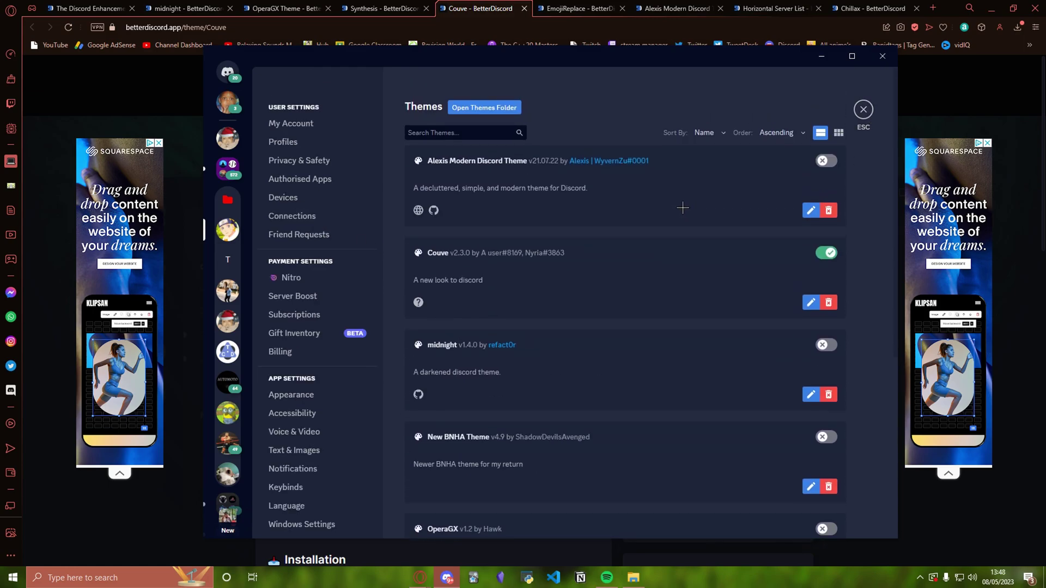
key("Escape")
Browse the messages of the chat channel to see how they look under the Couve theme.
scroll(656, 224, "up", 15)
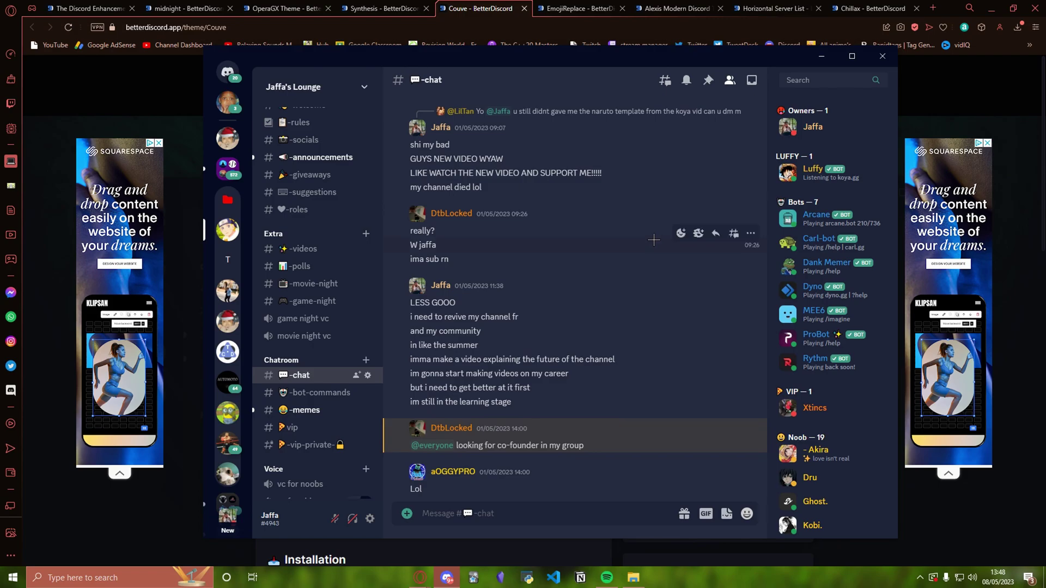
scroll(576, 304, "down", 12)
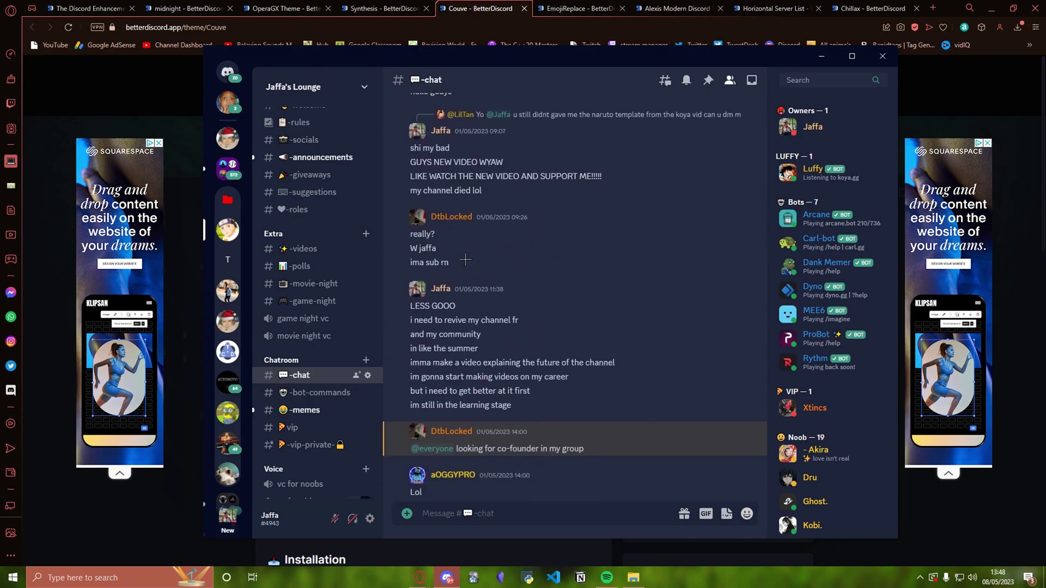
scroll(311, 223, "up", 3)
Show the welcome channel in a maximized Discord window and go to its latest messages.
key("alt+Up")
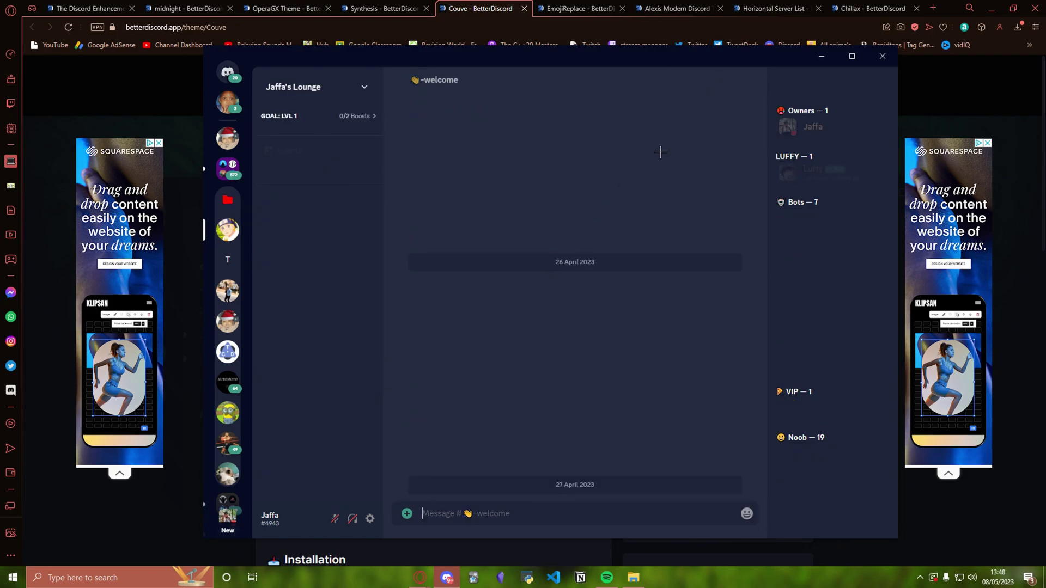
left_click(852, 56)
scroll(539, 299, "down", 15)
scroll(566, 313, "down", 2)
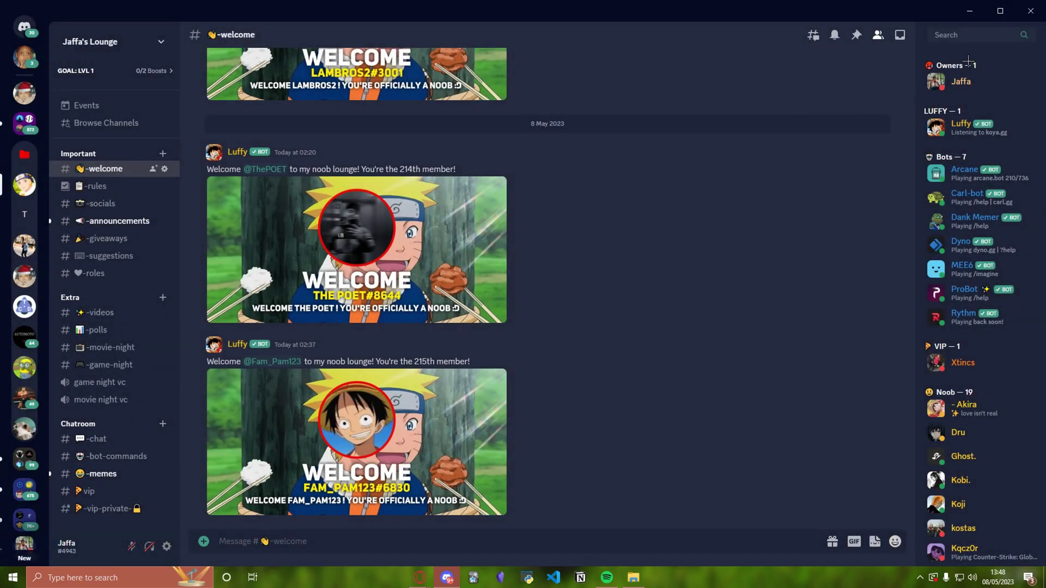
View the profile card of the member with the pencil emoji, then open the full profile and examine its details and linked accounts.
left_click(991, 82)
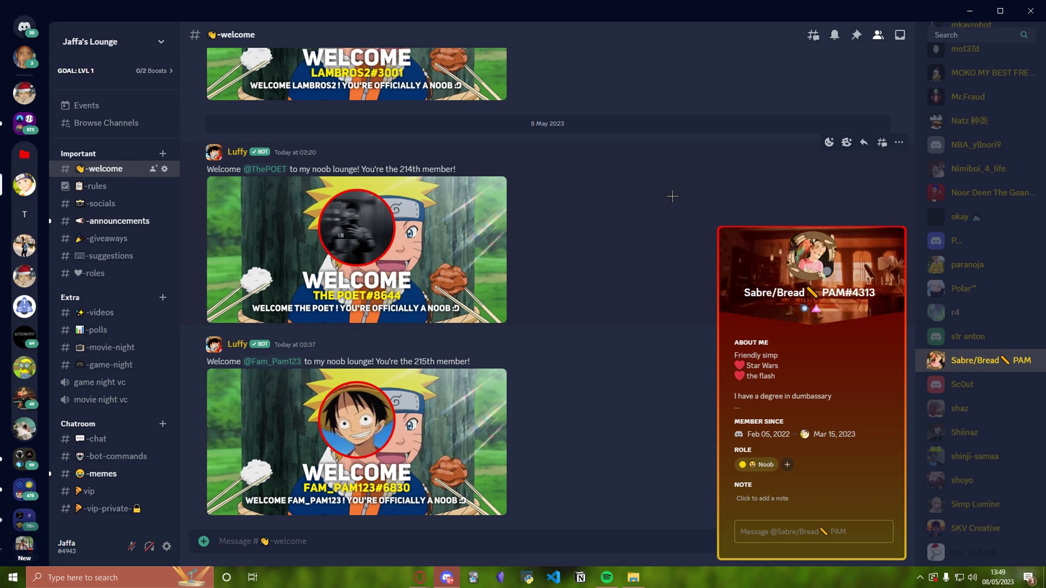
left_click(672, 196)
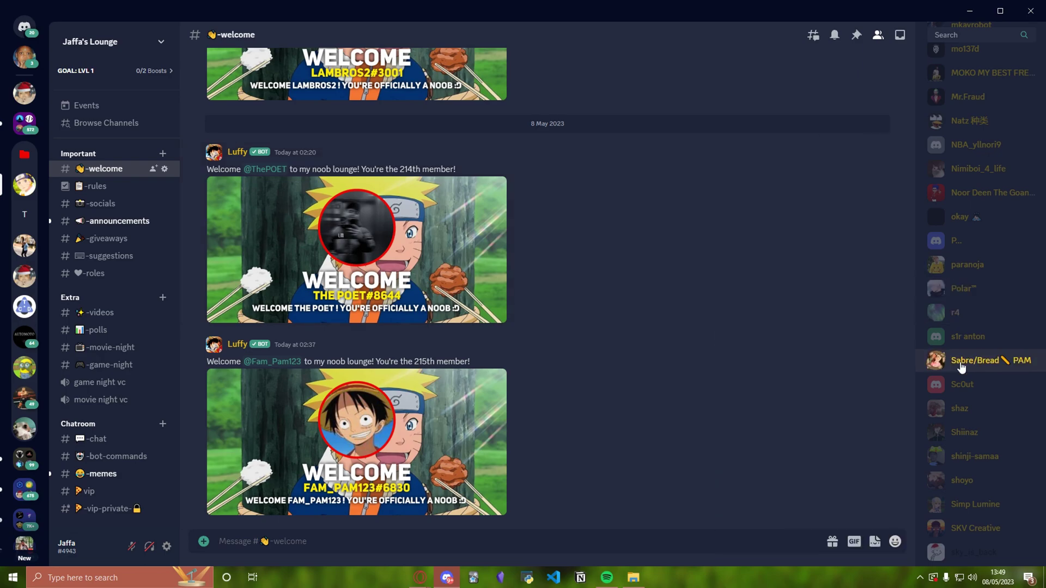
left_click(965, 363)
left_click(805, 262)
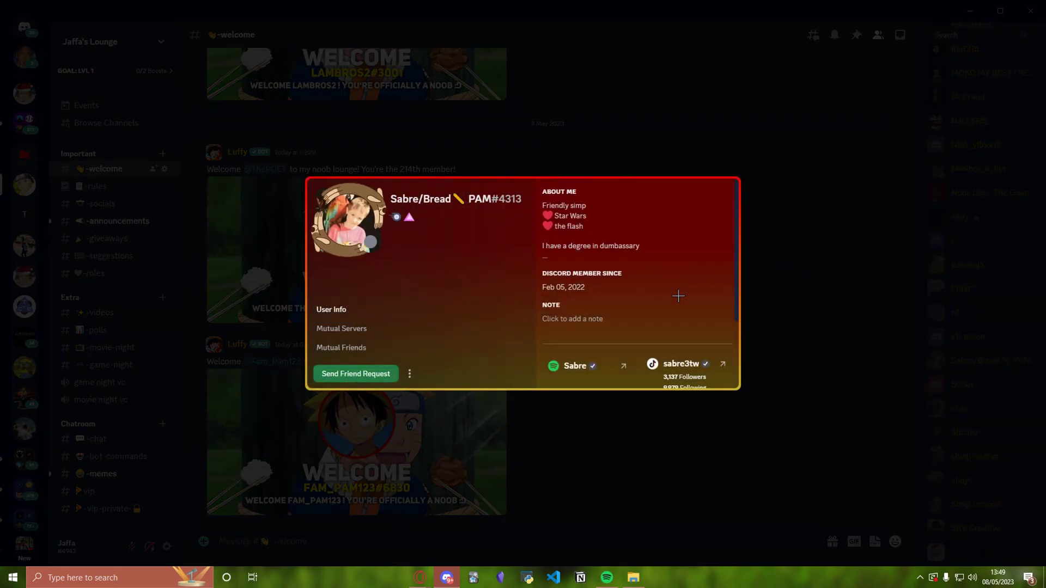
scroll(677, 298, "down", 2)
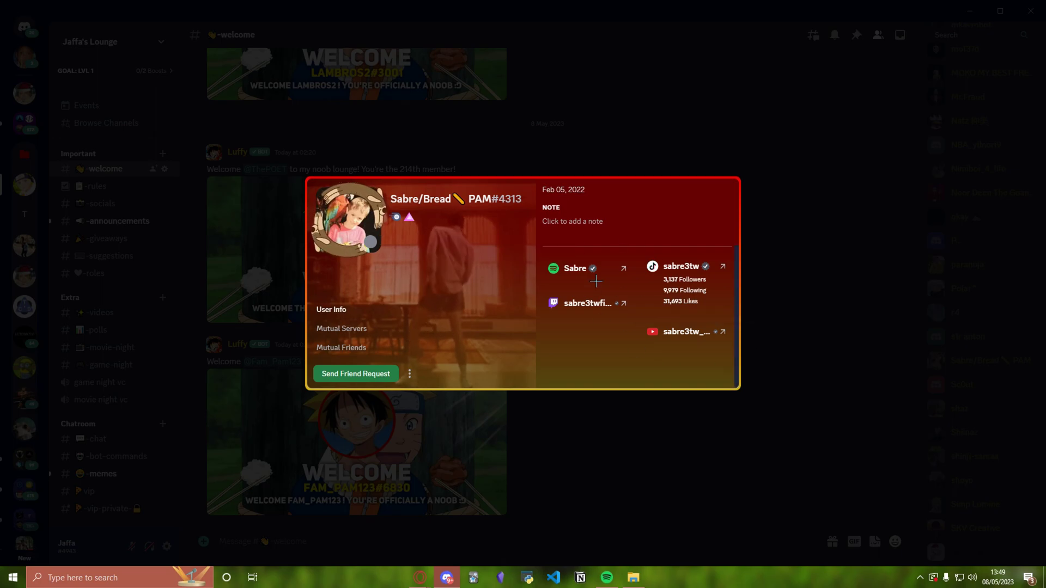
scroll(584, 280, "up", 3)
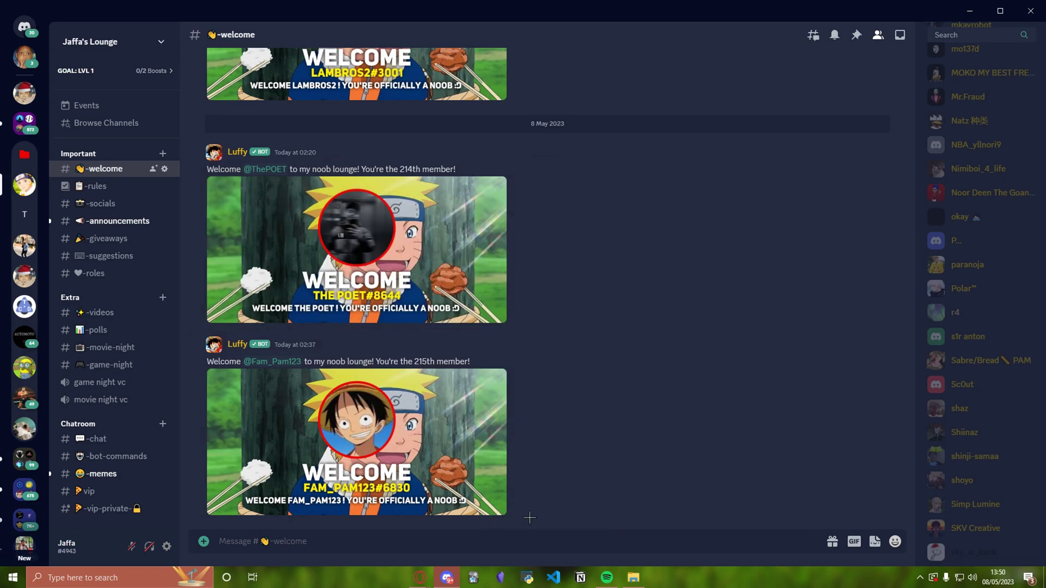
Open the installed themes in Discord's settings and switch Couve off and on again to compare it with the default look.
left_click(167, 547)
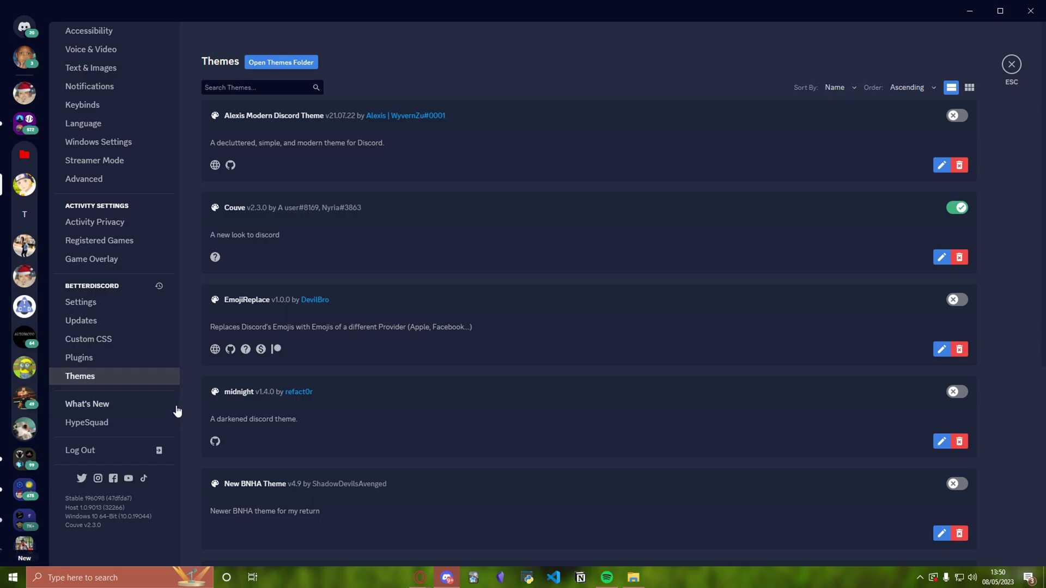
left_click(957, 208)
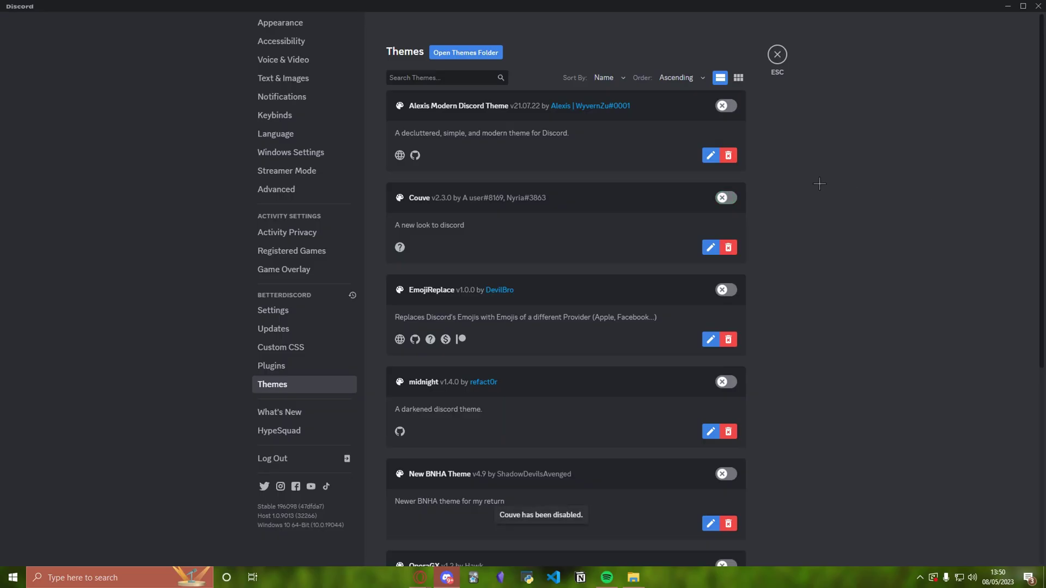
left_click(723, 198)
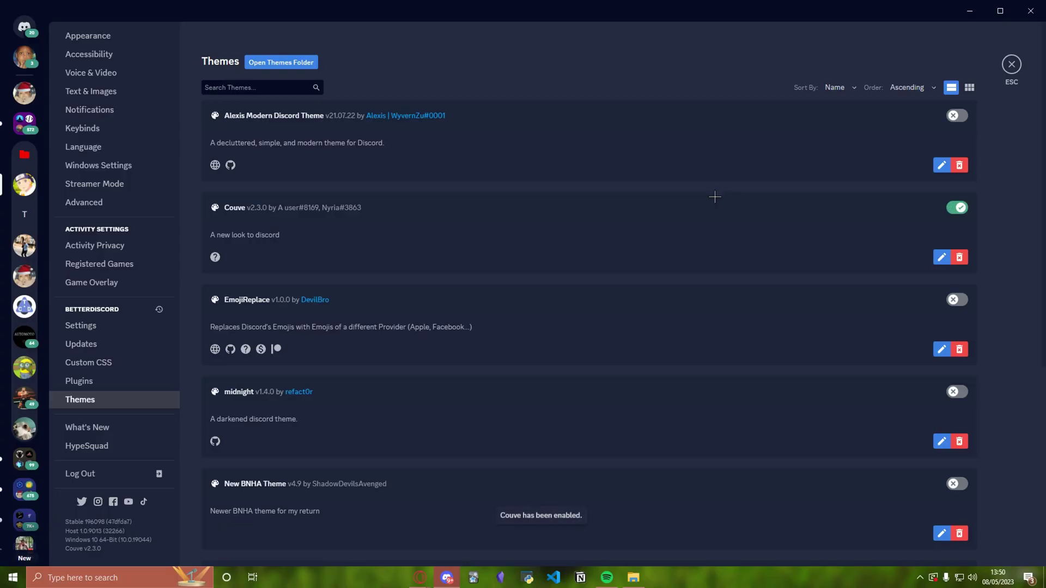
Toggle the Alexis Modern Discord Theme on and off alongside Couve to compare the looks, leaving it disabled.
left_click(958, 117)
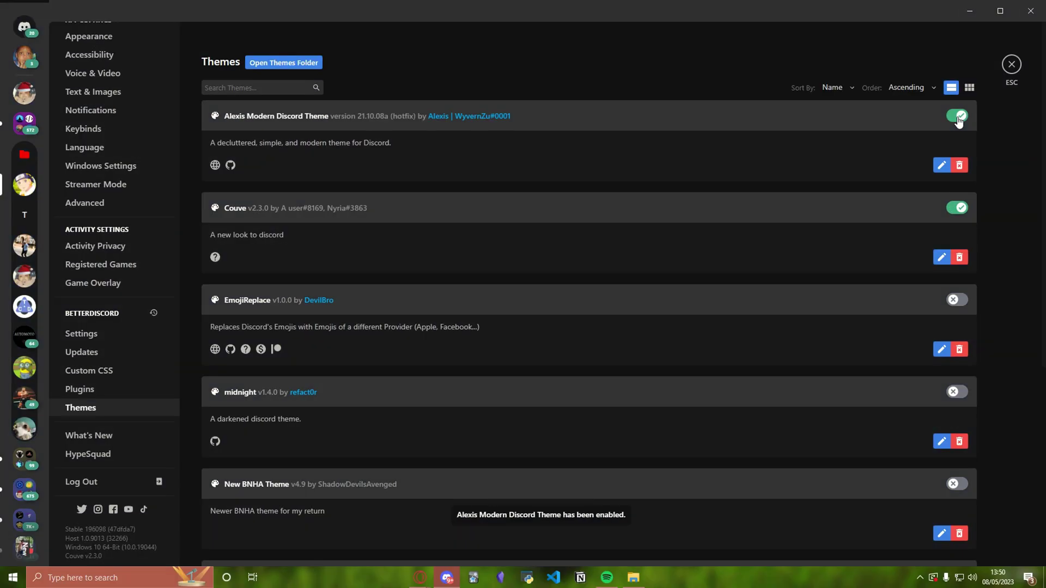
left_click(958, 121)
left_click(959, 120)
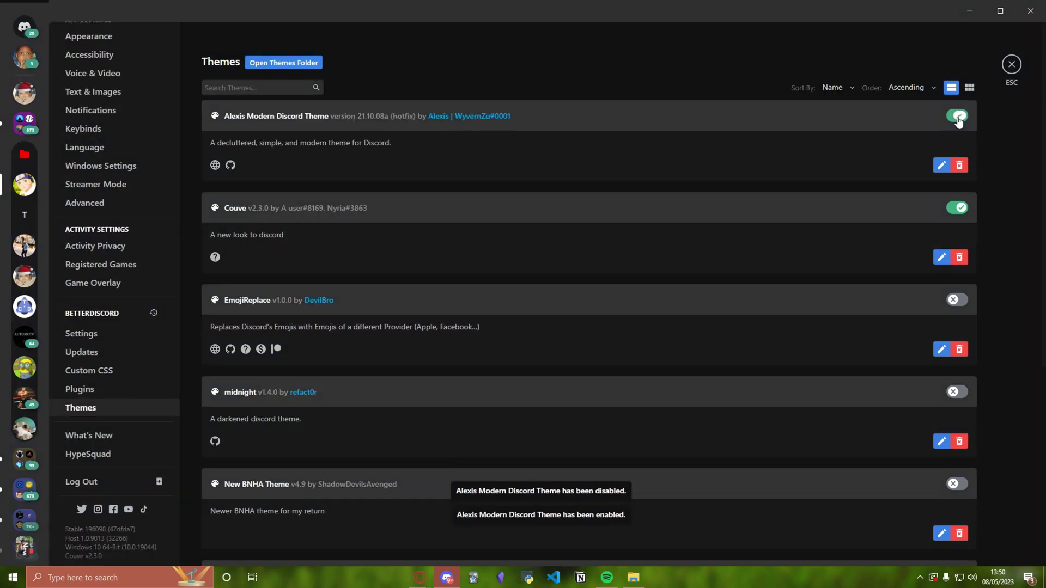
left_click(958, 118)
left_click(958, 119)
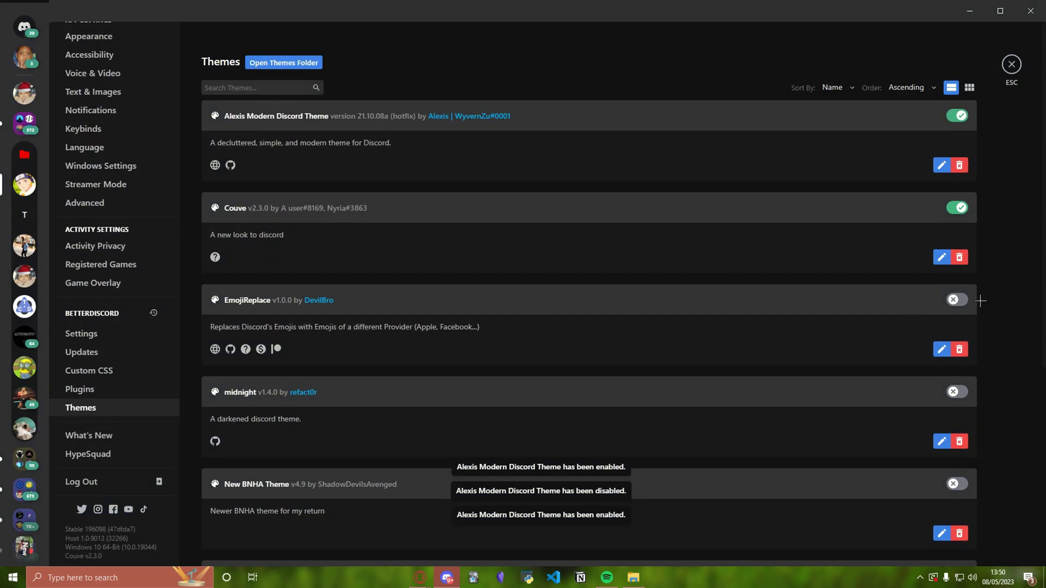
left_click(959, 121)
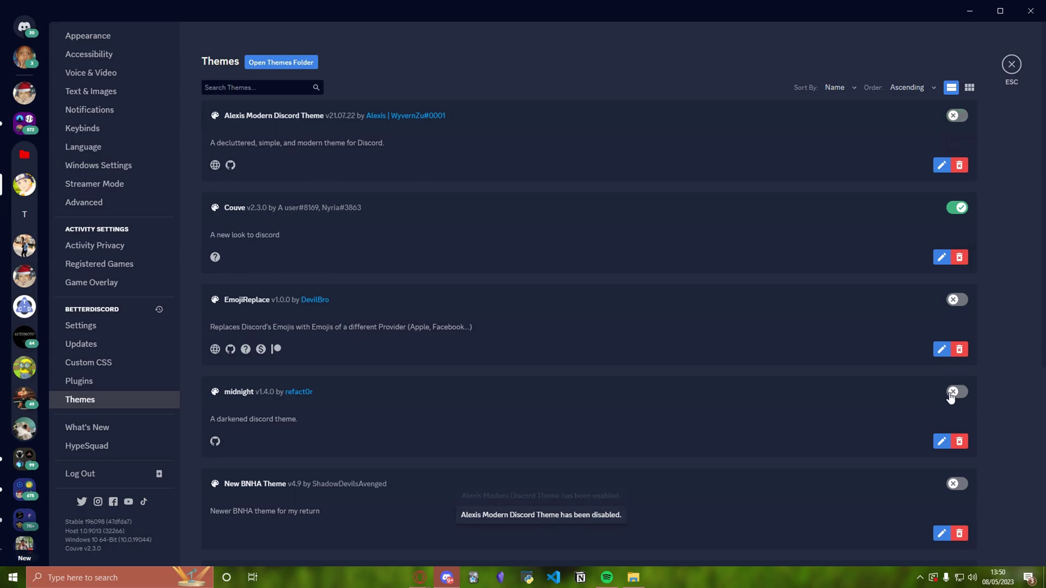
Try the Synthesis theme on top of Couve and disable it again.
scroll(937, 370, "down", 5)
left_click(957, 448)
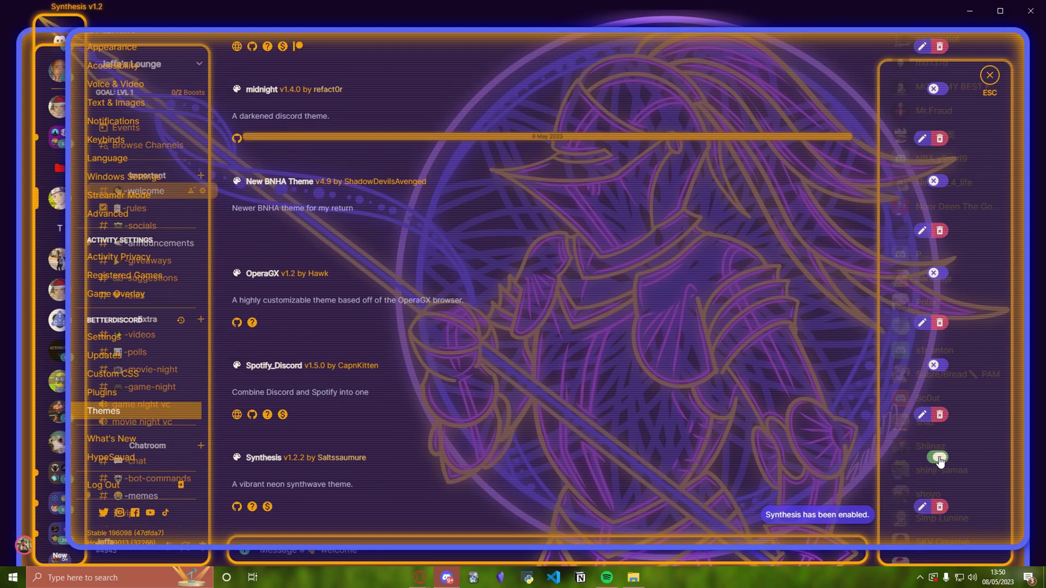
left_click(938, 458)
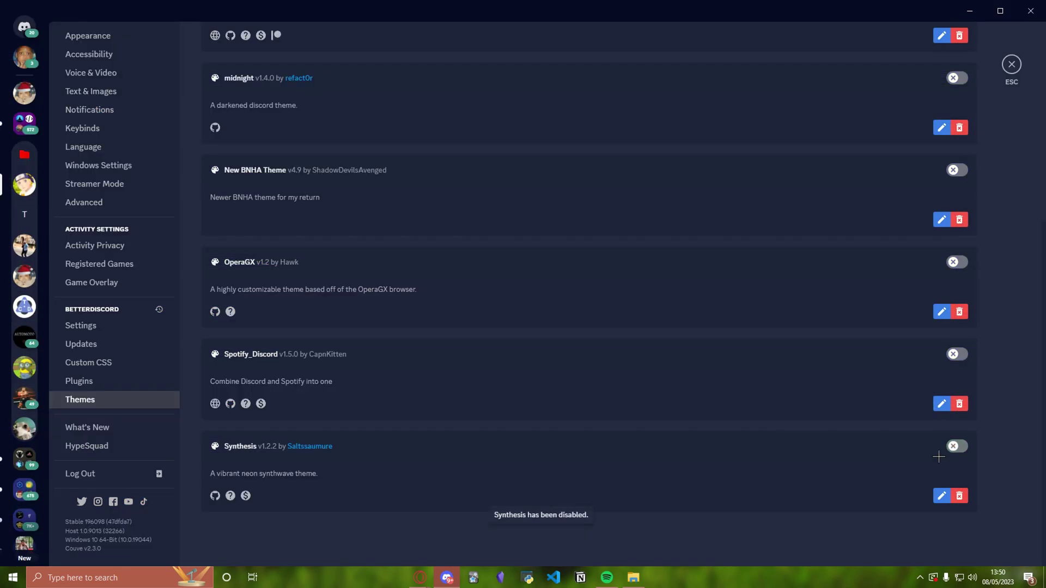
Disable the Couve theme, enable Spotify_Discord instead and leave the settings.
scroll(938, 444, "up", 6)
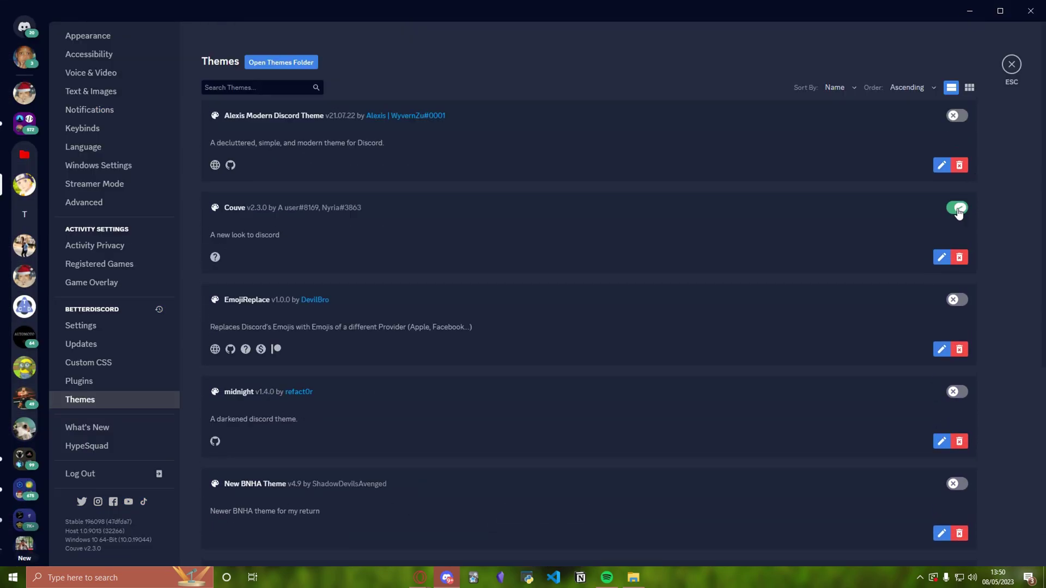
left_click(958, 210)
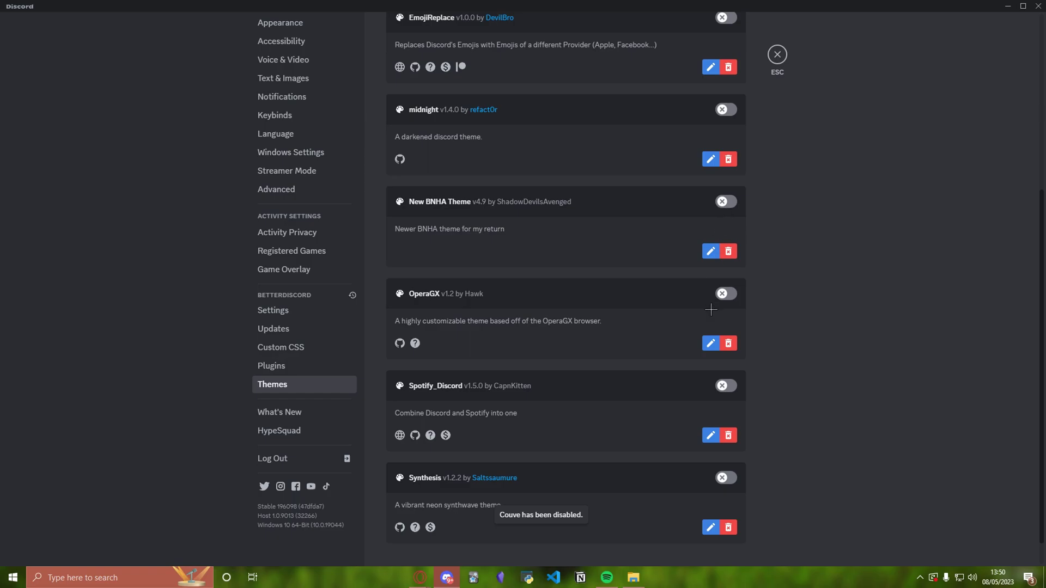
scroll(713, 317, "down", 1)
left_click(725, 355)
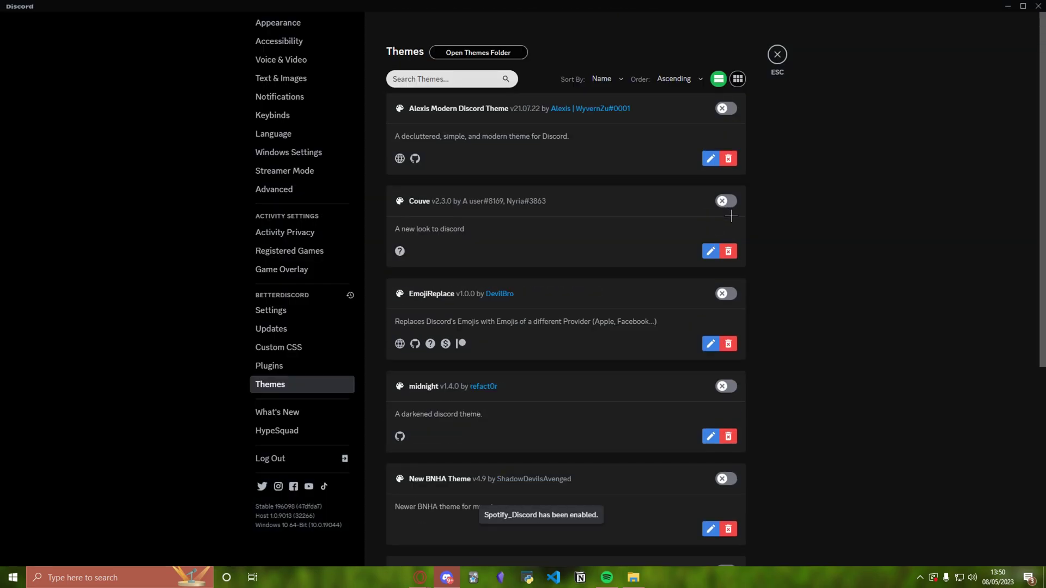
scroll(731, 216, "down", 3)
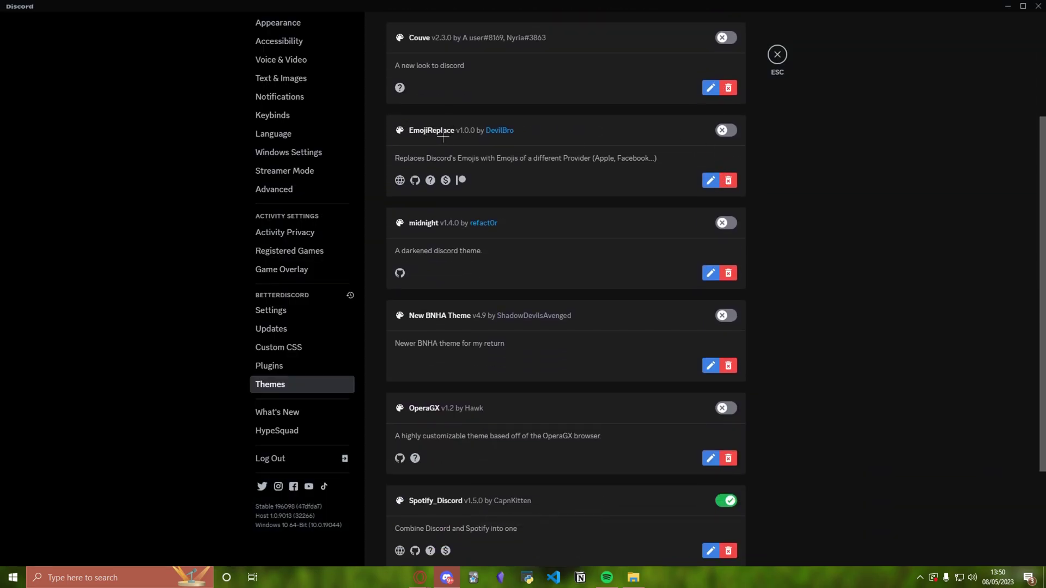
key("Escape")
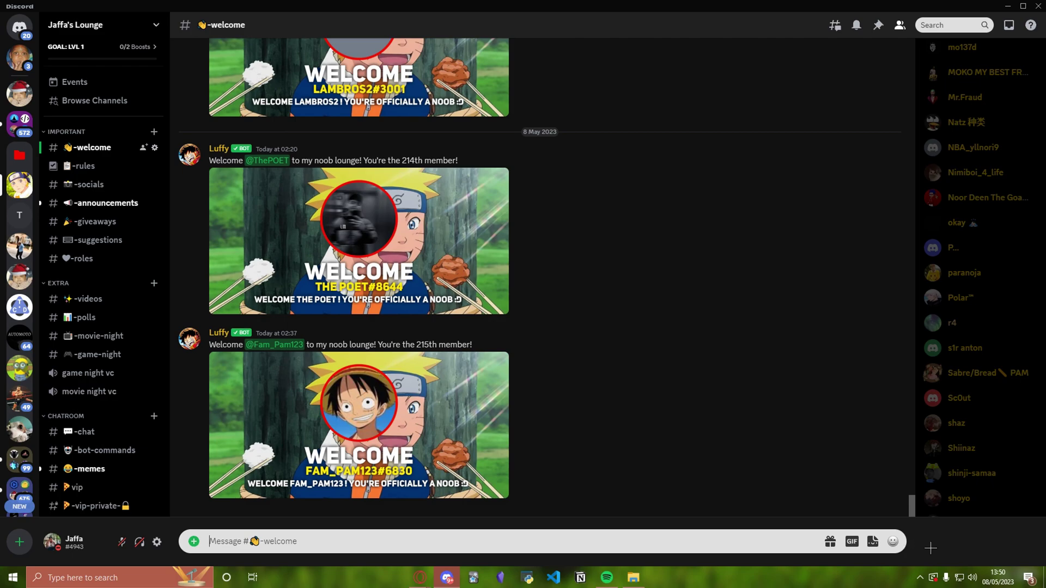
Open the emoji picker in the welcome channel and examine the emoji styles through the objects, symbols and flags categories.
left_click(892, 541)
scroll(737, 383, "down", 5)
scroll(736, 383, "down", 2)
scroll(737, 383, "down", 15)
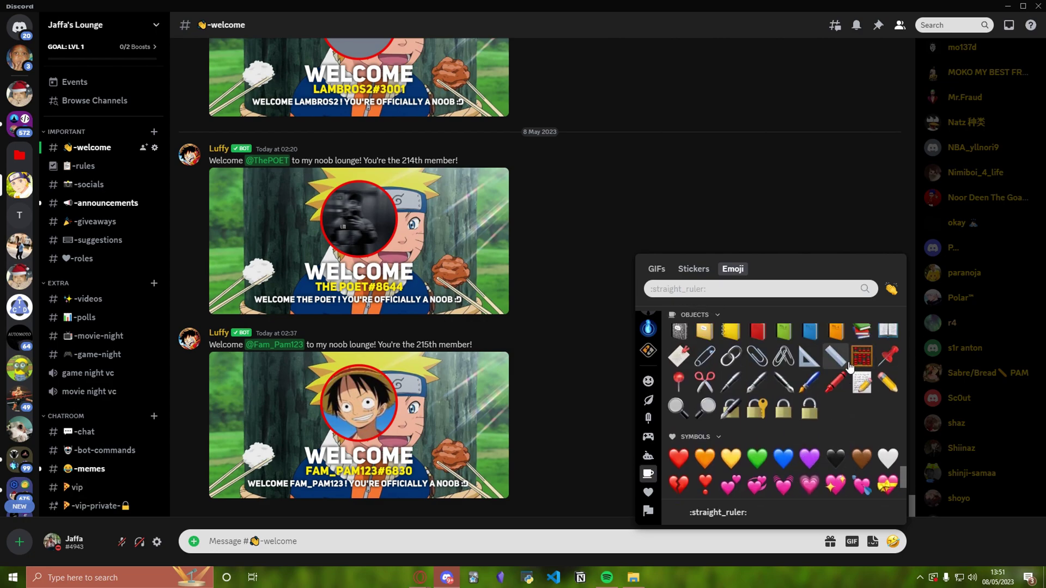
scroll(708, 381, "down", 2)
scroll(677, 361, "down", 8)
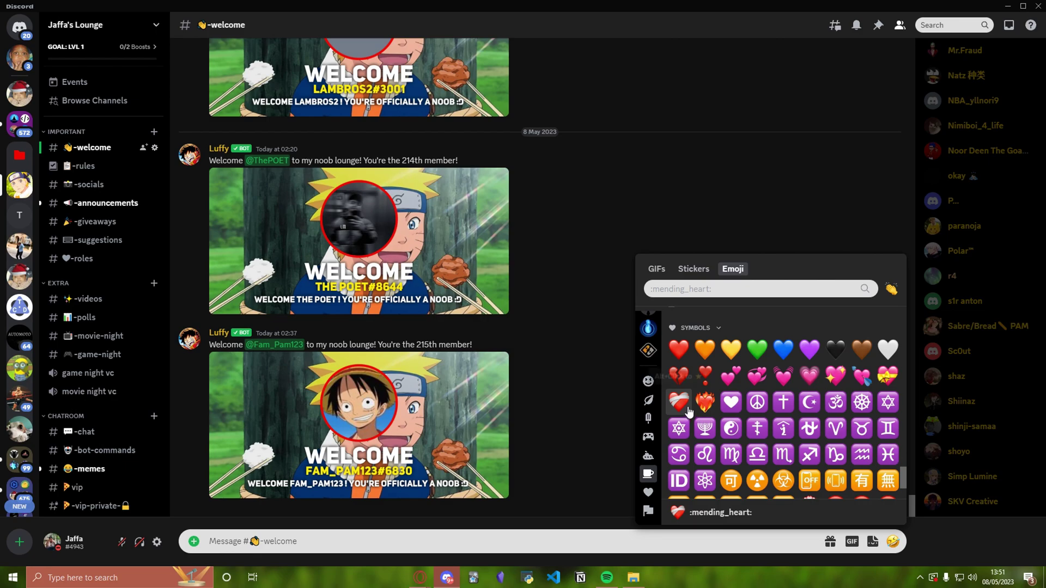
scroll(720, 429, "down", 12)
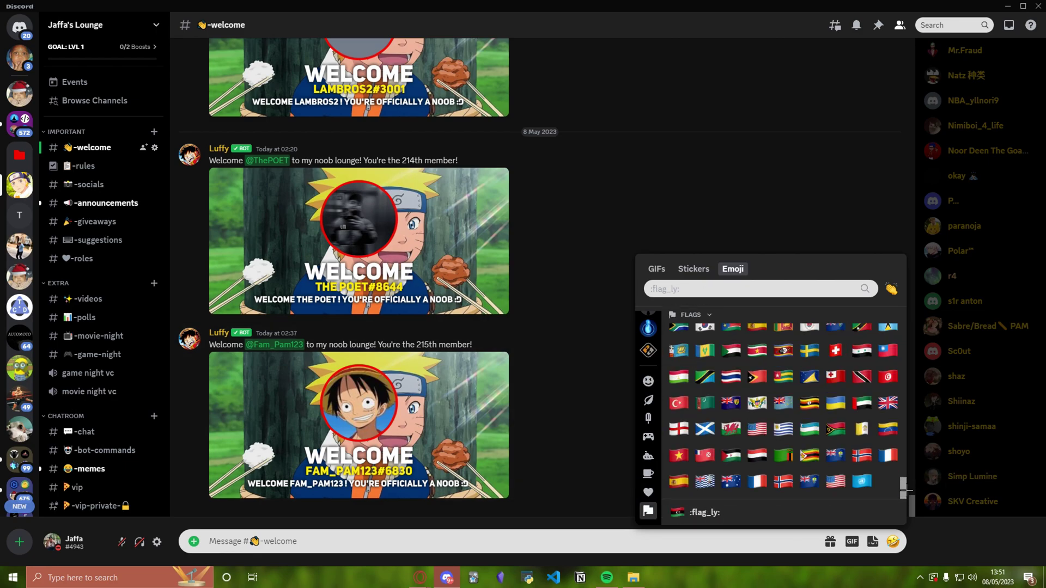
scroll(697, 444, "up", 10)
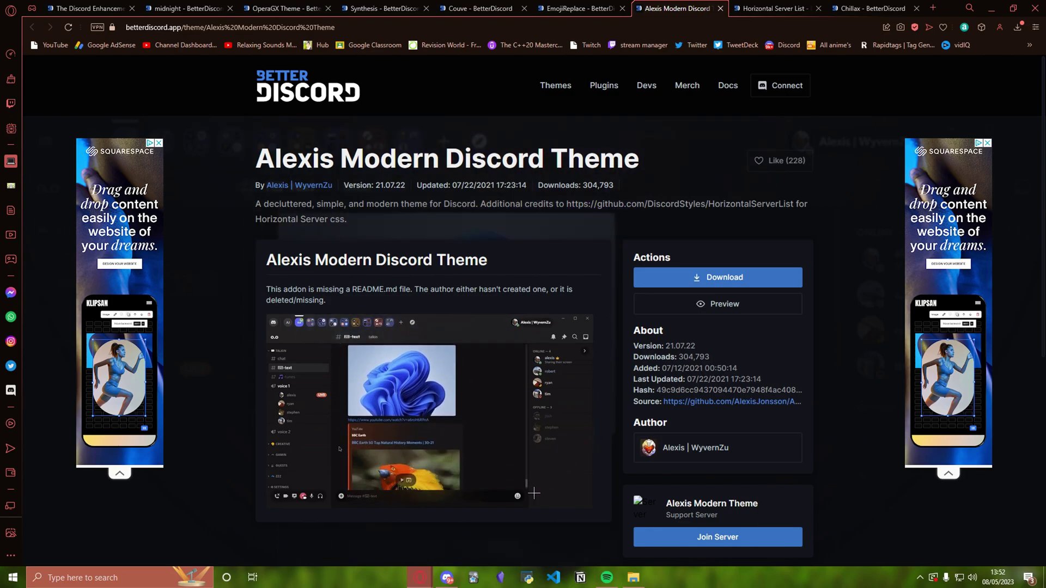
Switch from the browser to Discord and look over the welcome channel's messages and member list under the Alexis Modern Discord Theme.
mouse_move(447, 576)
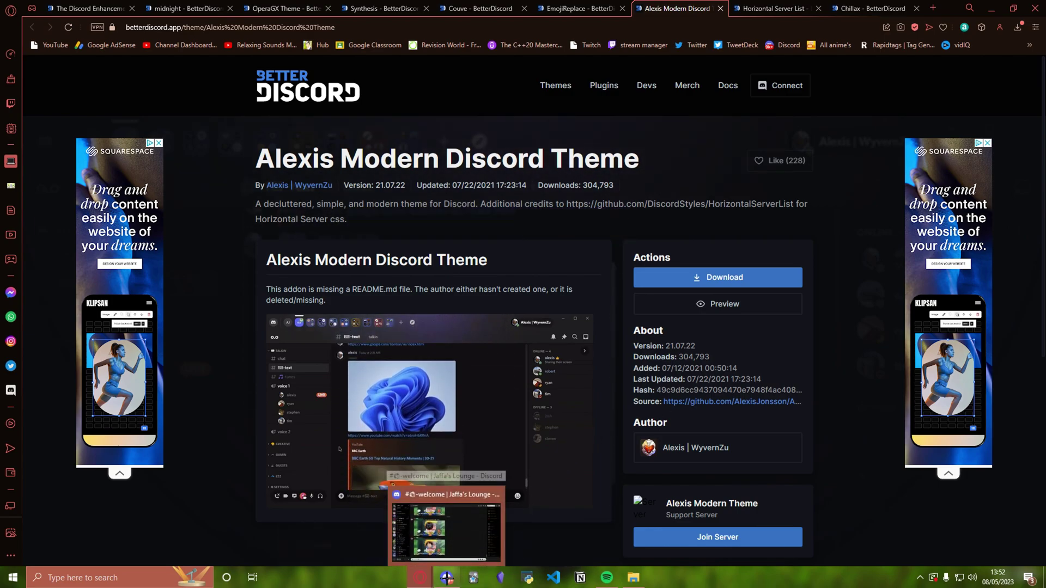
key("XF86AudioPlay")
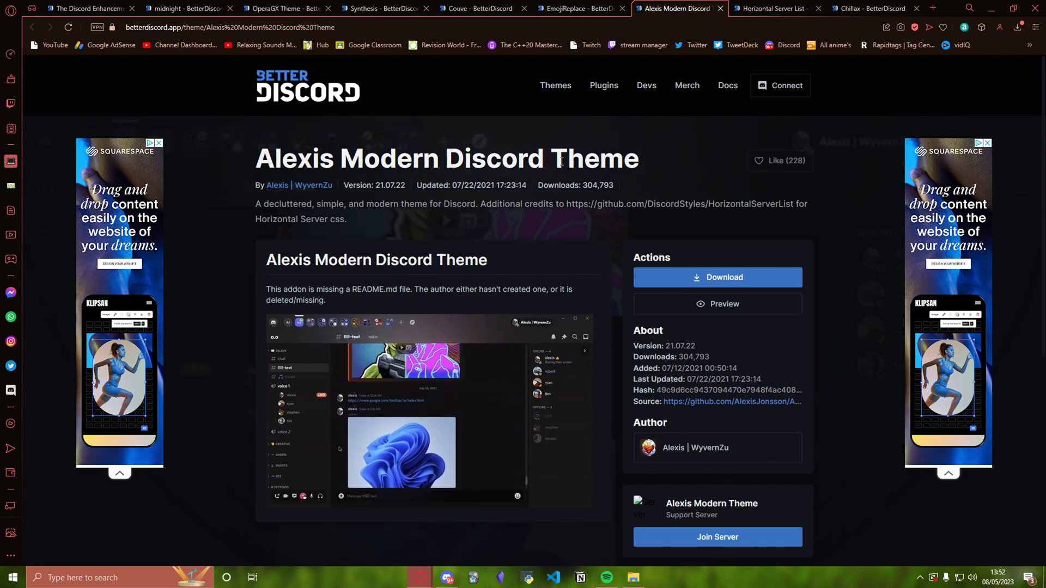
key("alt+Tab")
scroll(742, 355, "up", 5)
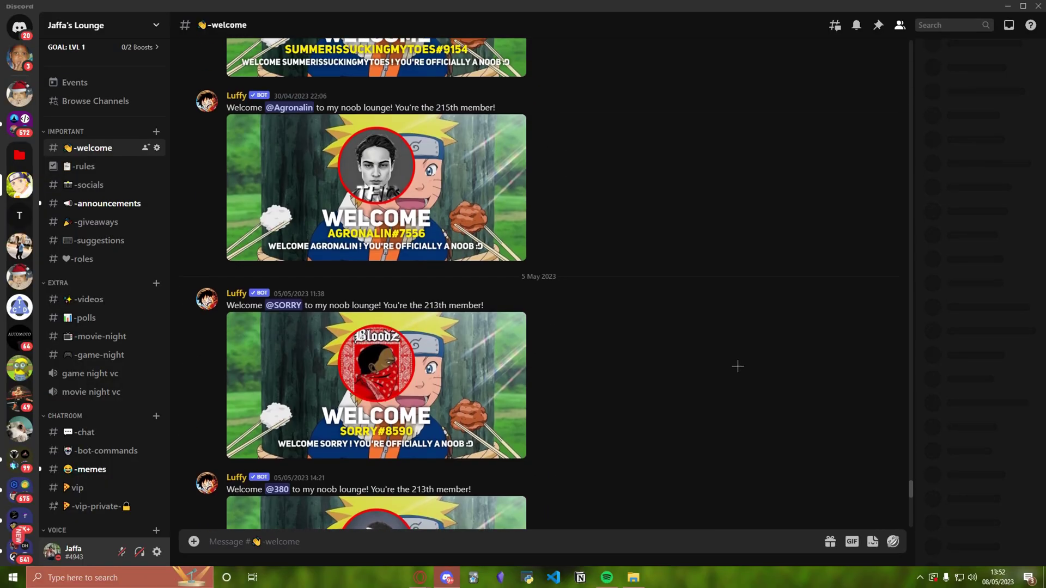
scroll(737, 367, "down", 10)
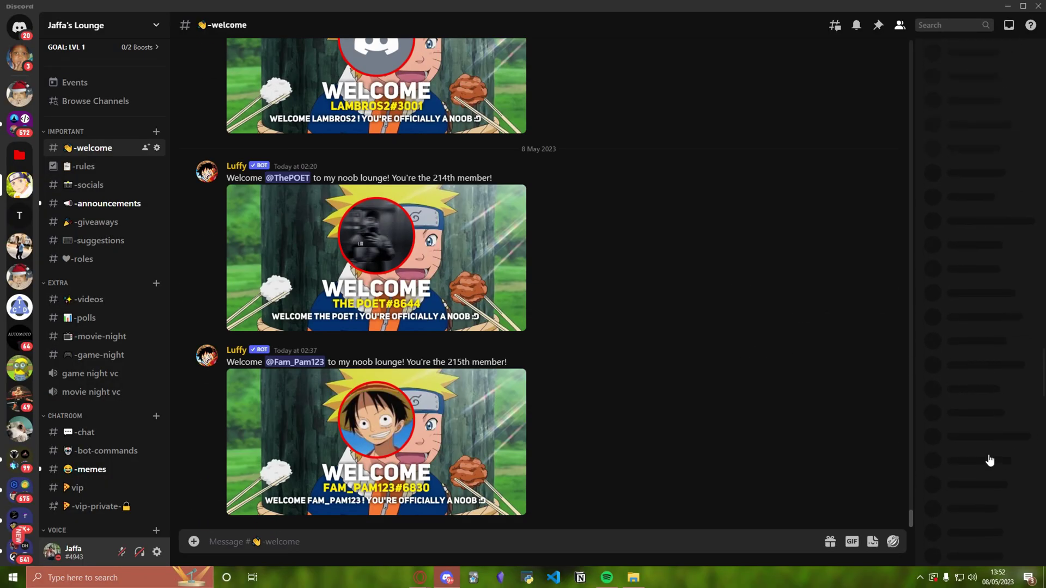
scroll(991, 461, "down", 10)
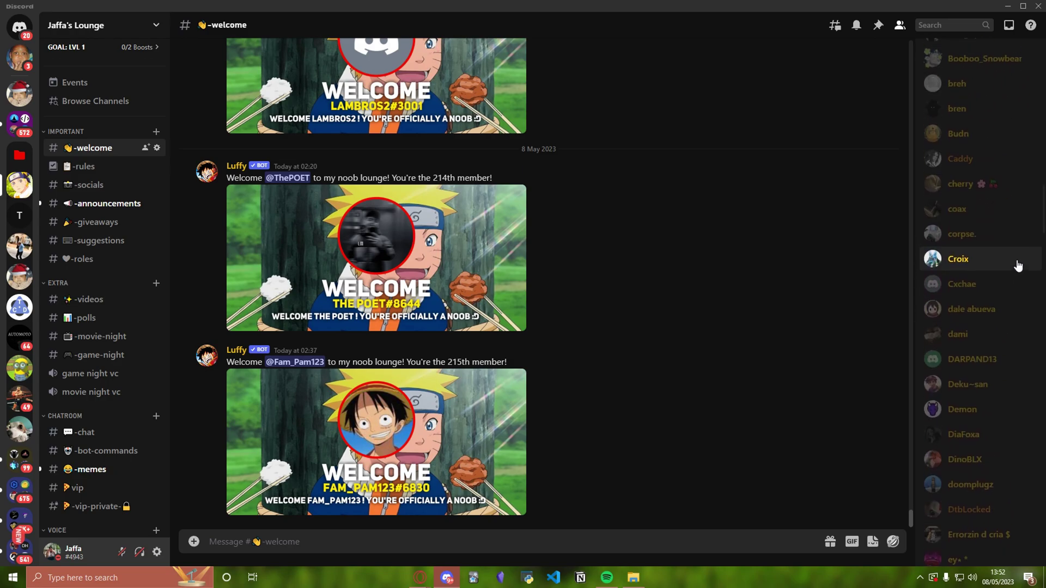
scroll(999, 268, "up", 15)
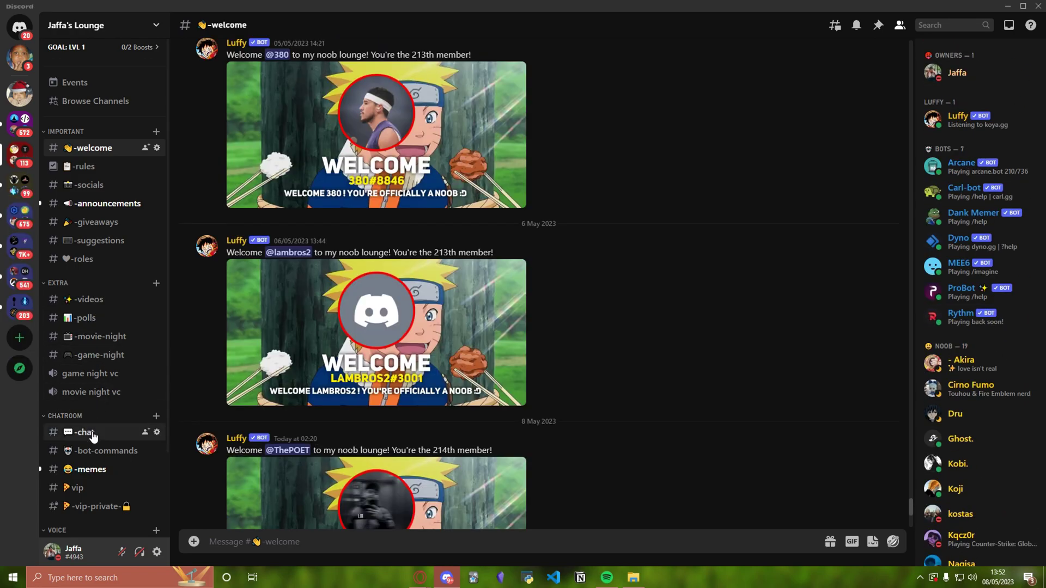
Open the chat channel and browse its messages under the Alexis Modern Discord Theme.
key("ctrl+b")
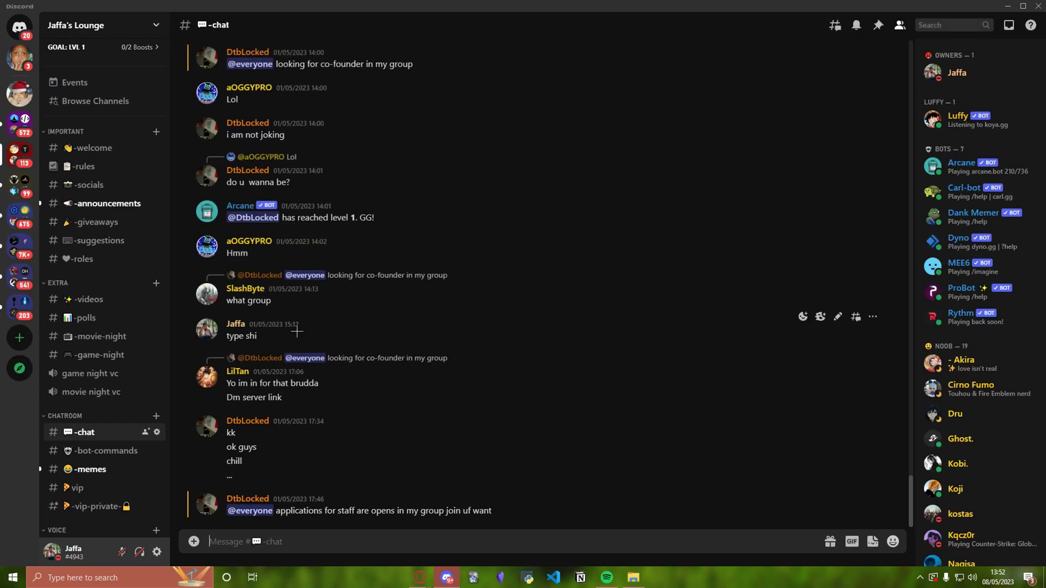
scroll(297, 332, "up", 10)
scroll(458, 392, "down", 10)
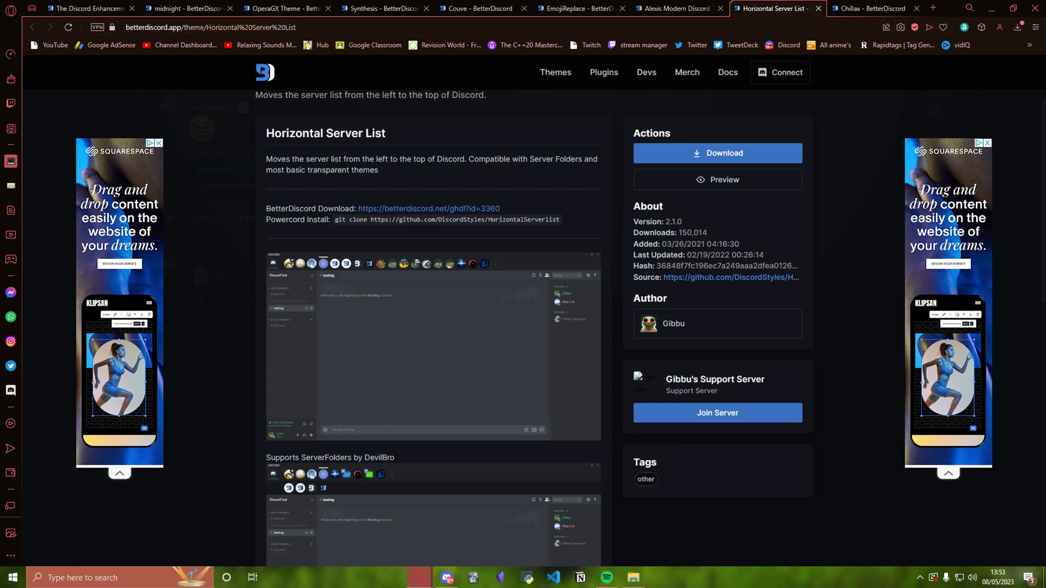
Download the Horizontal Server List theme from its BetterDiscord page, enable it in Discord's theme list and leave the settings.
left_click(719, 153)
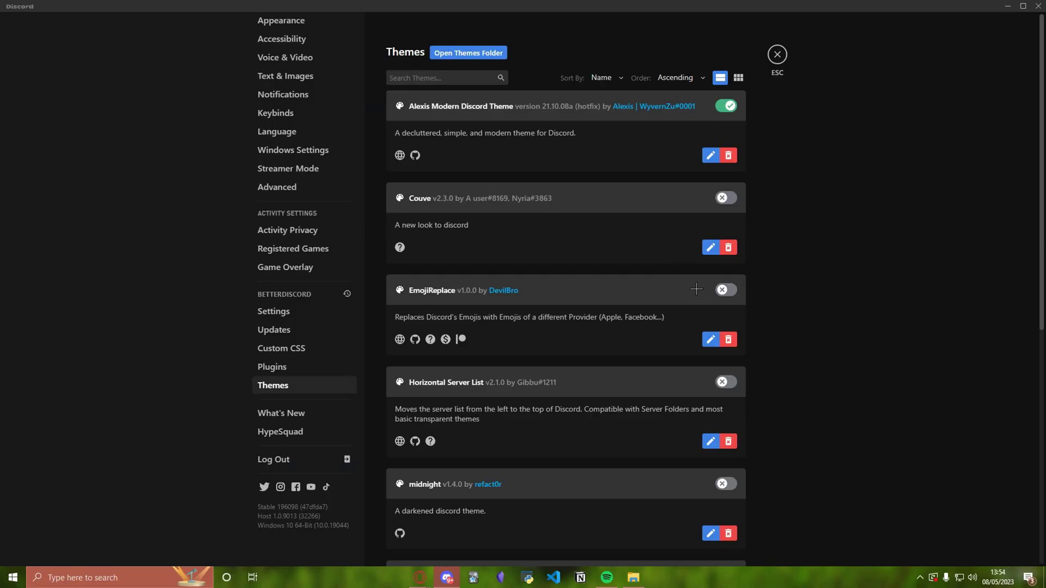
scroll(696, 292, "down", 3)
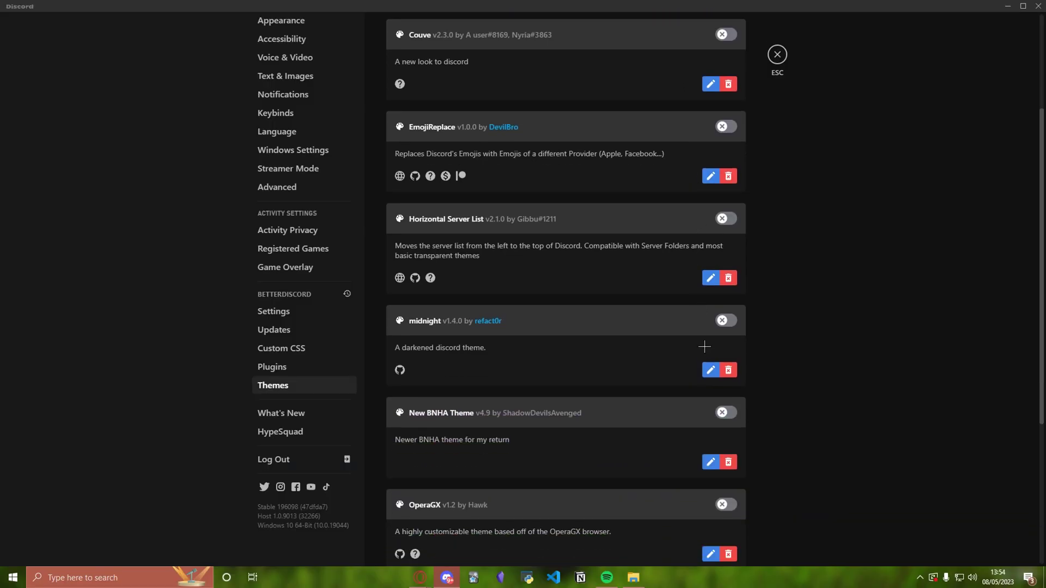
left_click(718, 219)
left_click(777, 56)
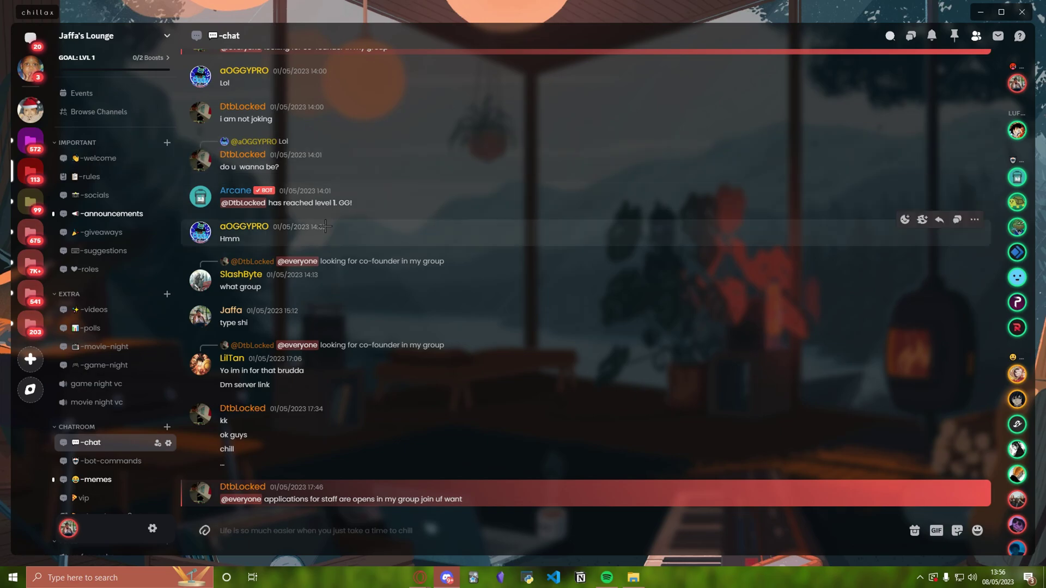
Browse the chat channel's messages under the Chillax theme, then view the server owner's profile card and dismiss it.
scroll(330, 234, "up", 7)
scroll(329, 233, "down", 7)
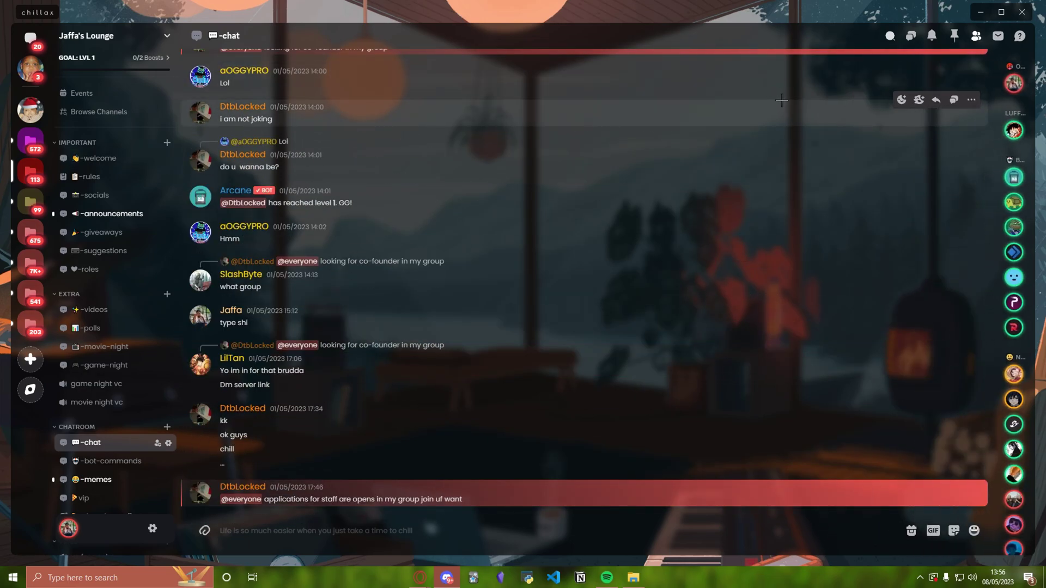
mouse_move(1011, 267)
left_click(1008, 83)
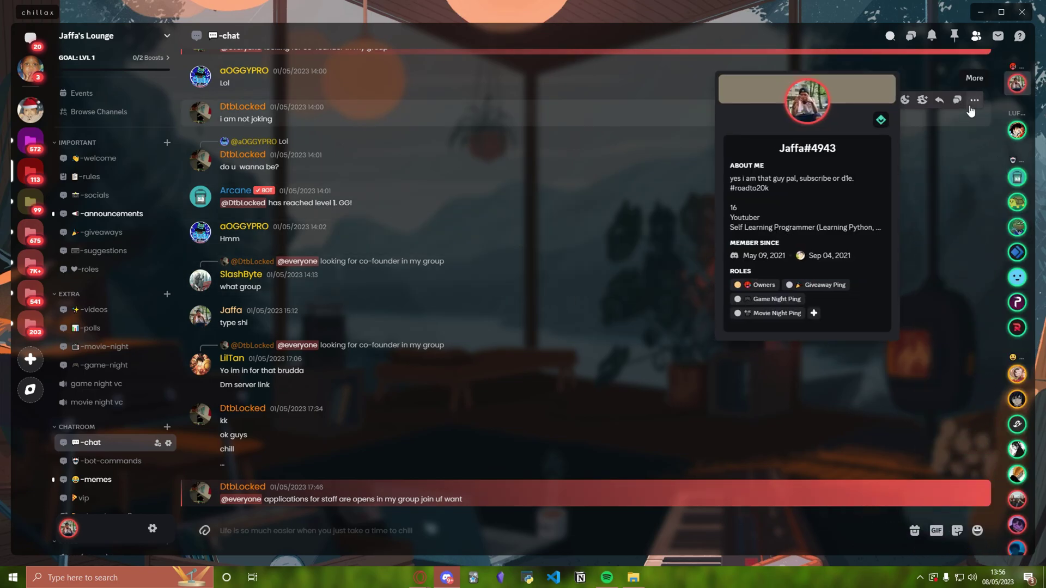
left_click(974, 100)
left_click(966, 76)
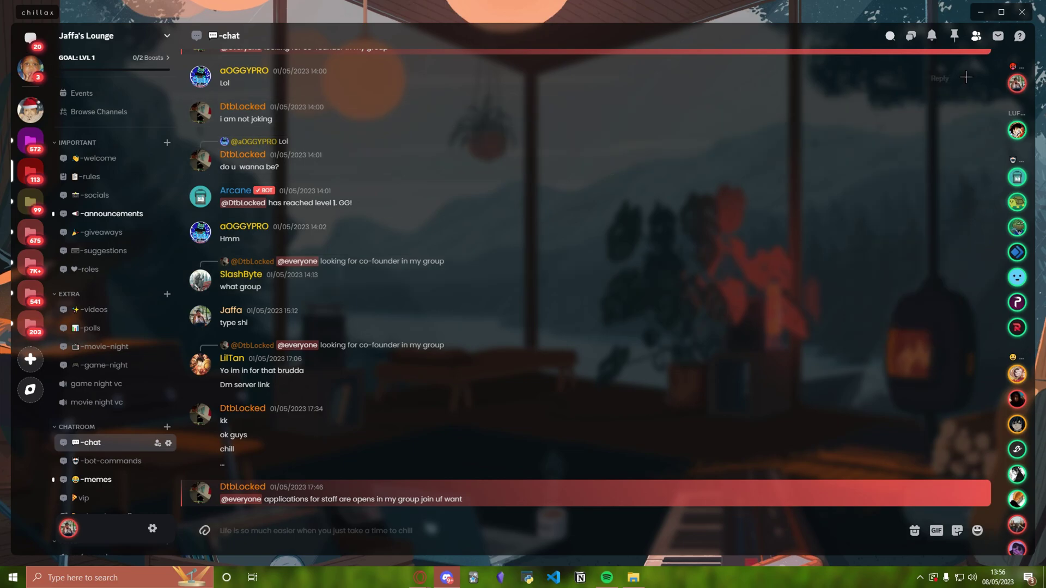
Expand the collapsed member list under the Chillax theme and look through its online and offline members.
mouse_move(1008, 83)
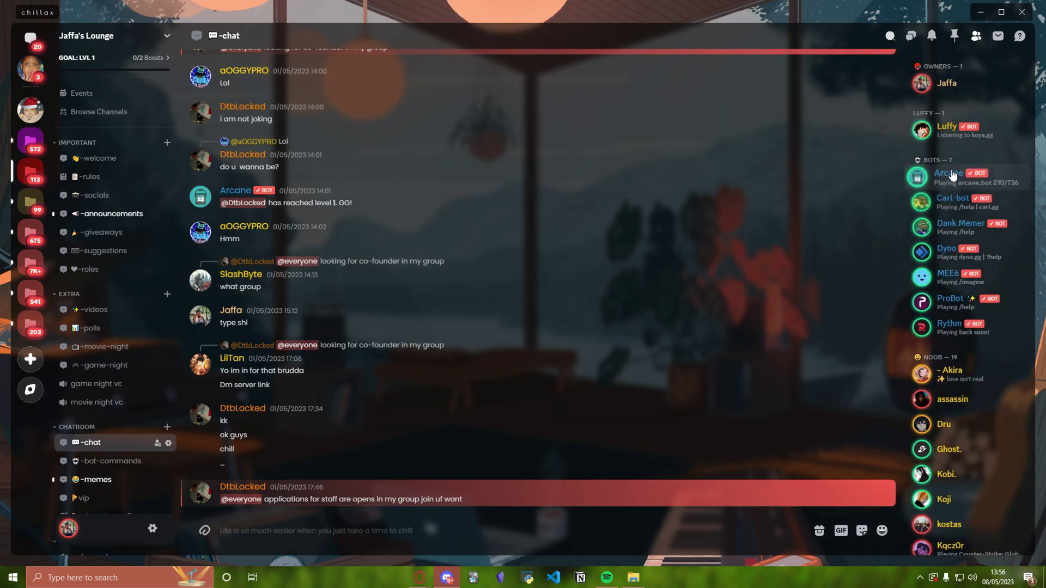
scroll(955, 358, "down", 10)
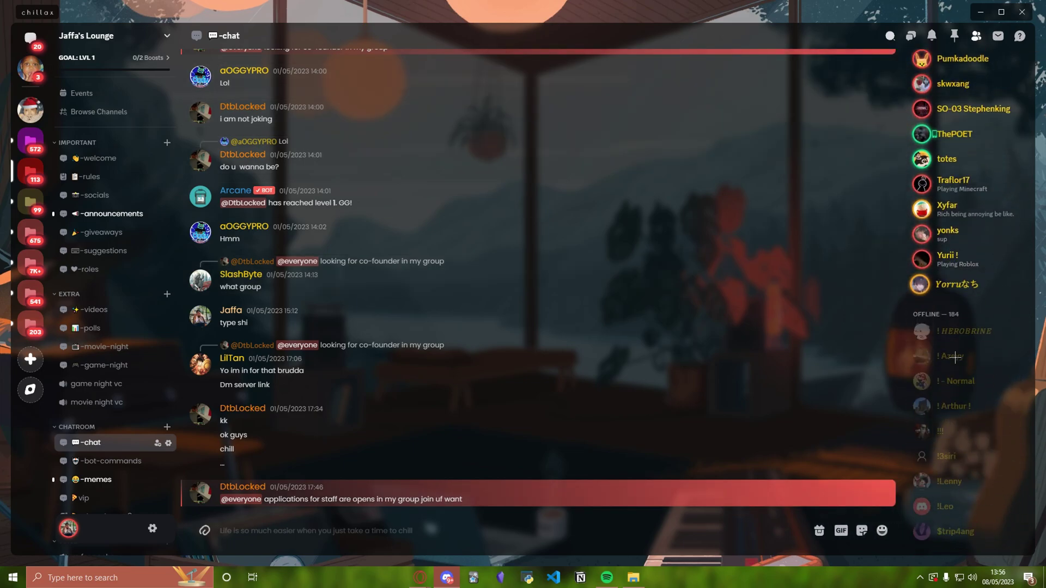
scroll(955, 358, "up", 15)
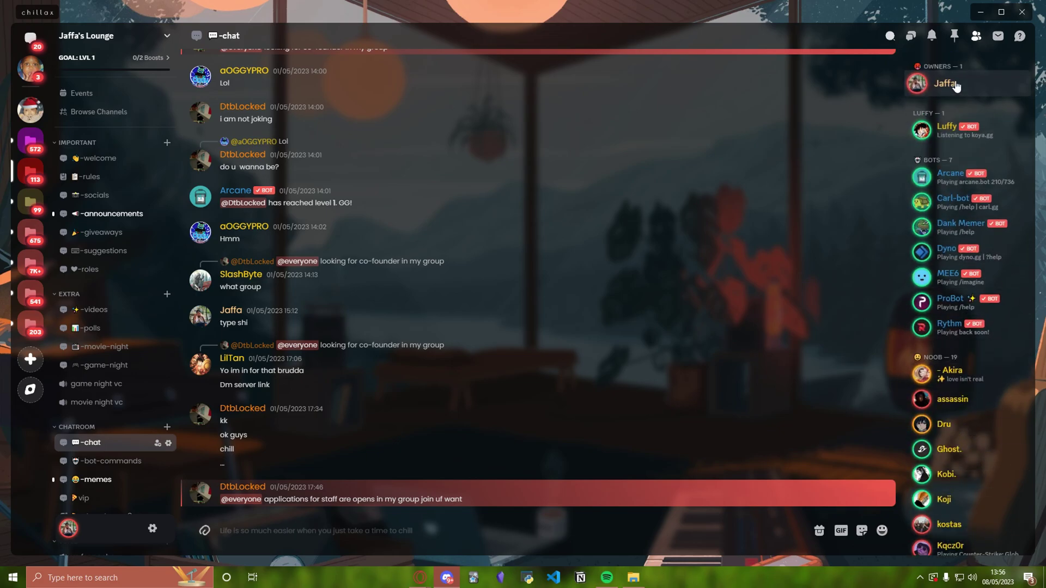
Open the server owner's full profile under the Chillax theme, look through its details and linked accounts, and dismiss it.
left_click(954, 85)
left_click(798, 98)
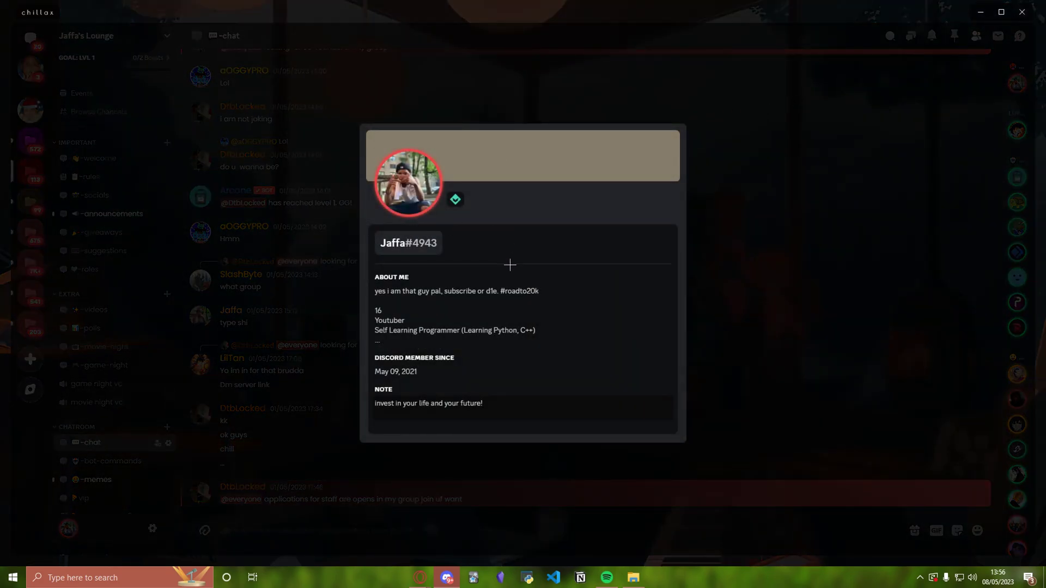
scroll(498, 292, "down", 3)
scroll(468, 409, "up", 3)
scroll(478, 403, "down", 3)
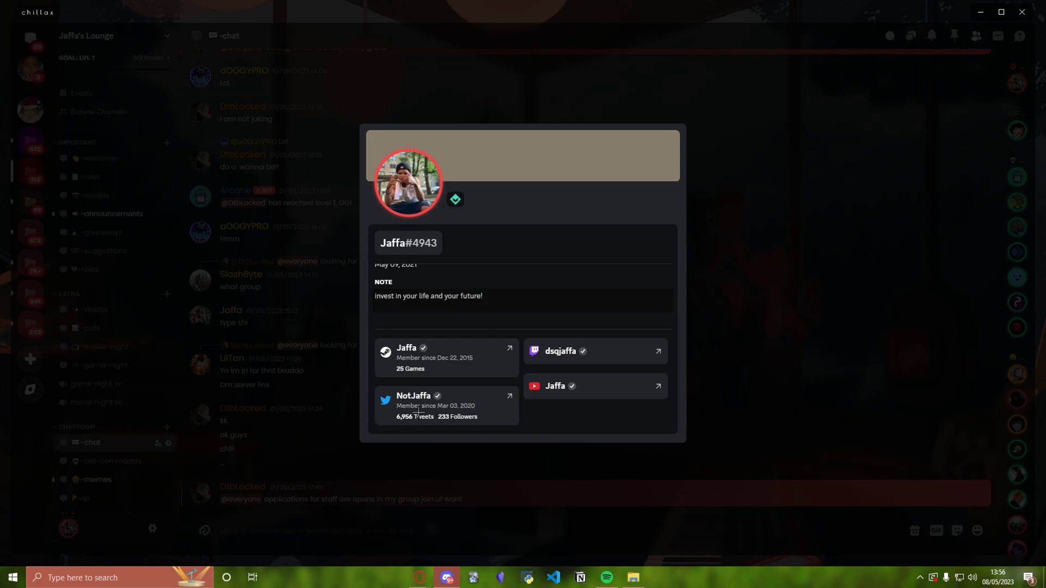
left_click(800, 215)
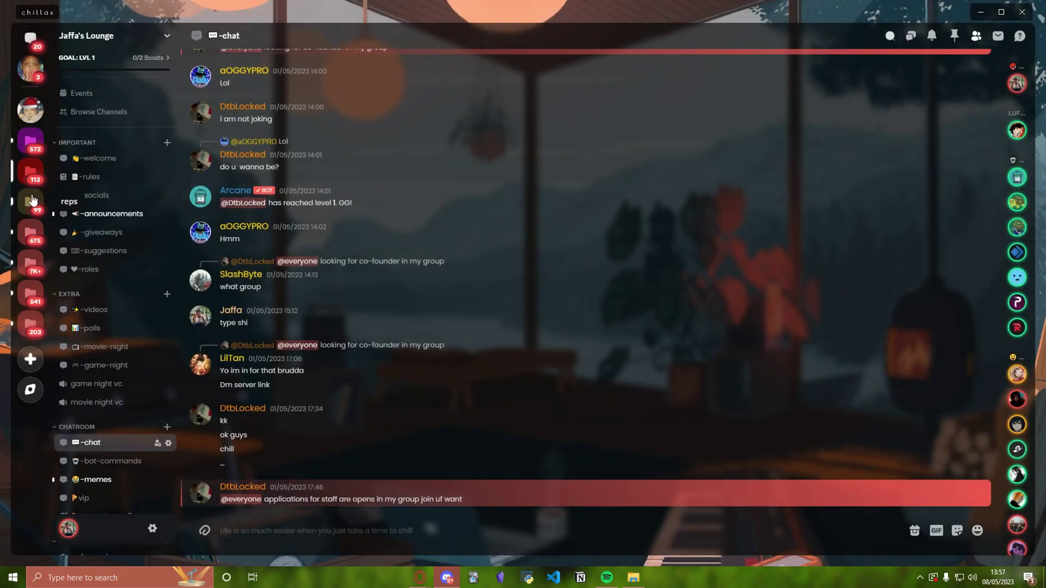
Expand the member list and view the profile cards of the Luffy bot and the first Noob member, dismissing each one.
mouse_move(1017, 130)
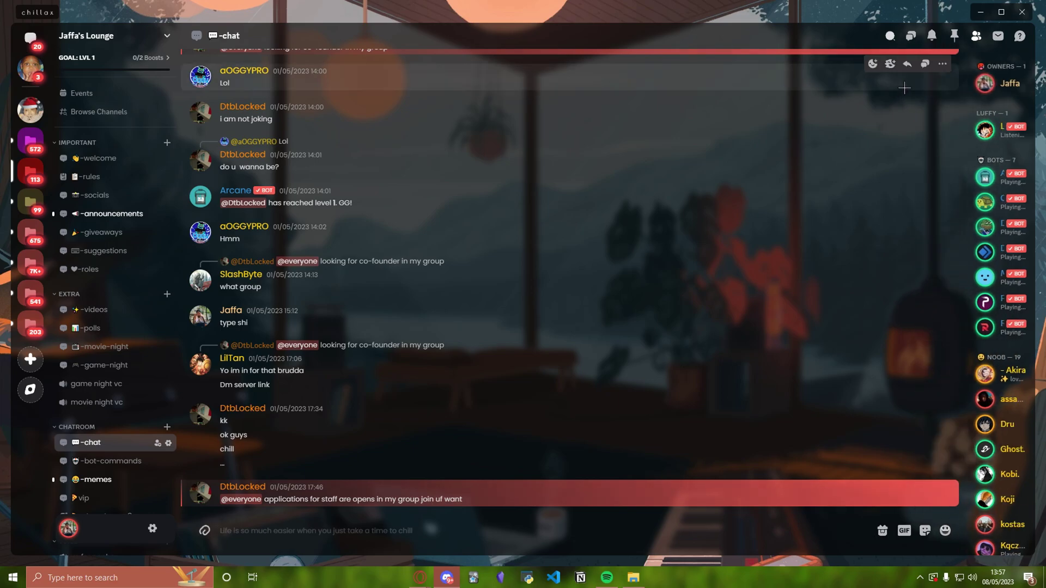
left_click(983, 81)
key("Escape")
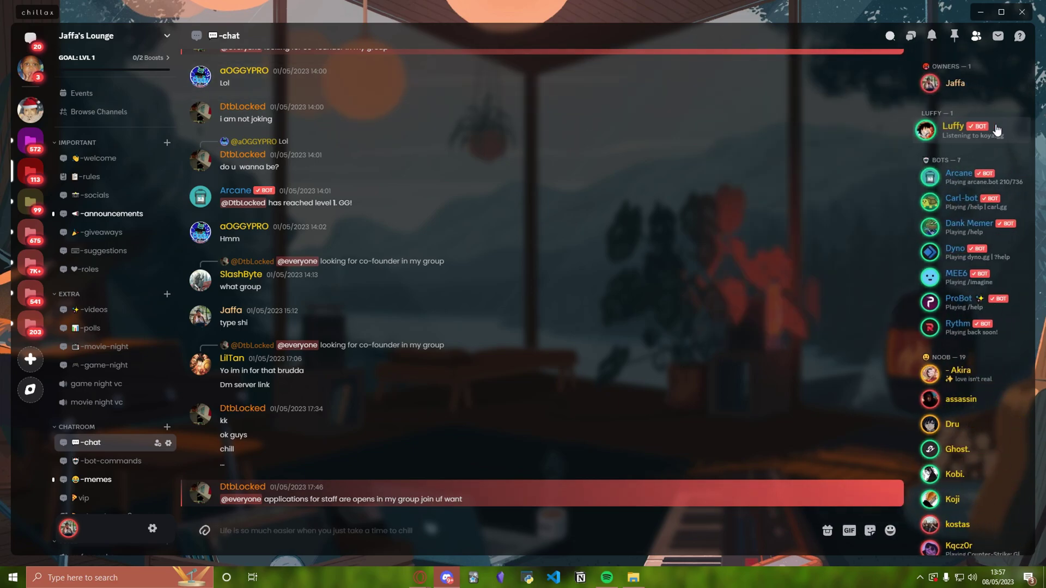
left_click(996, 129)
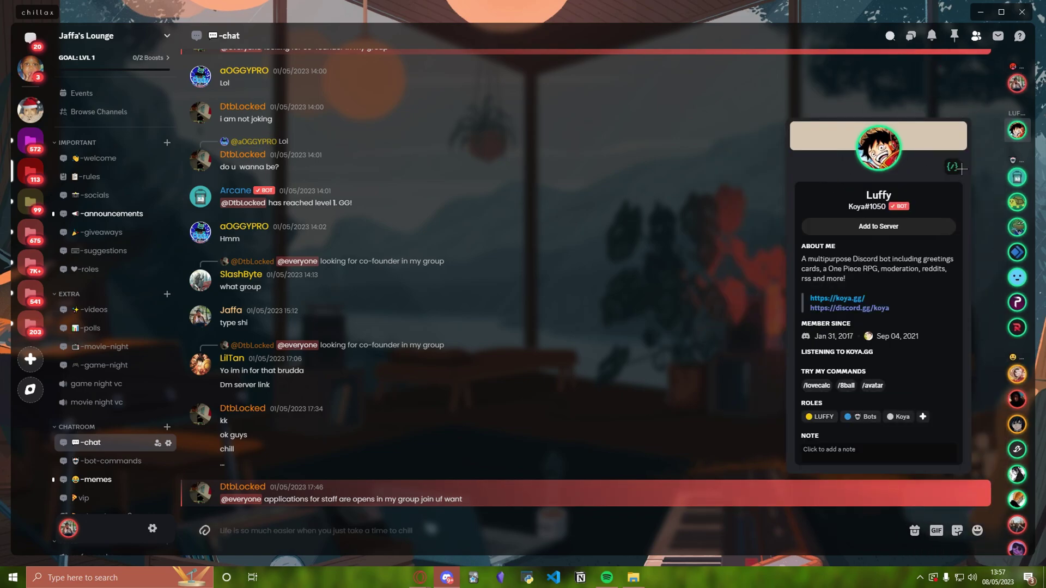
key("Escape")
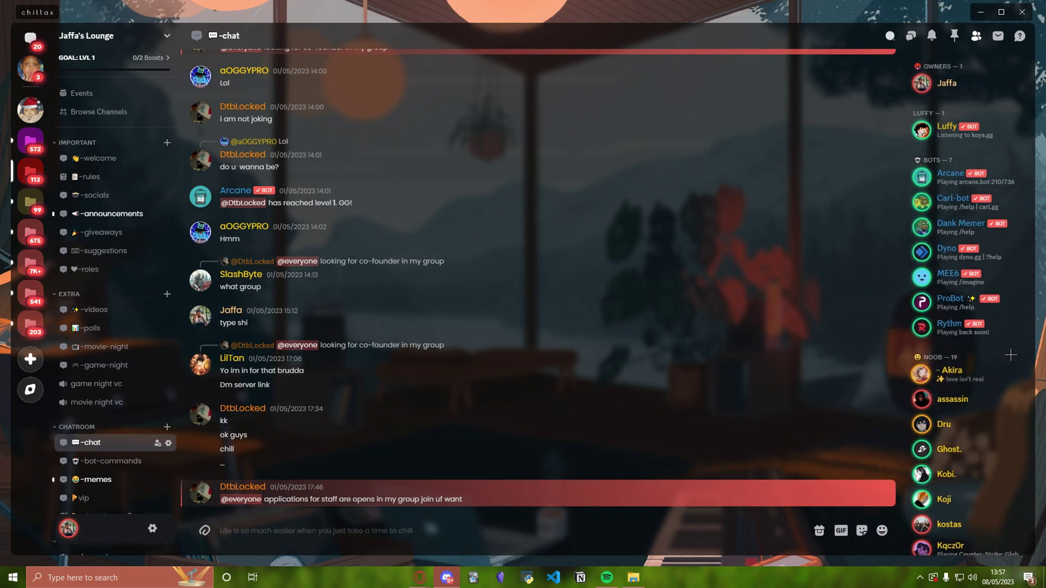
left_click(930, 362)
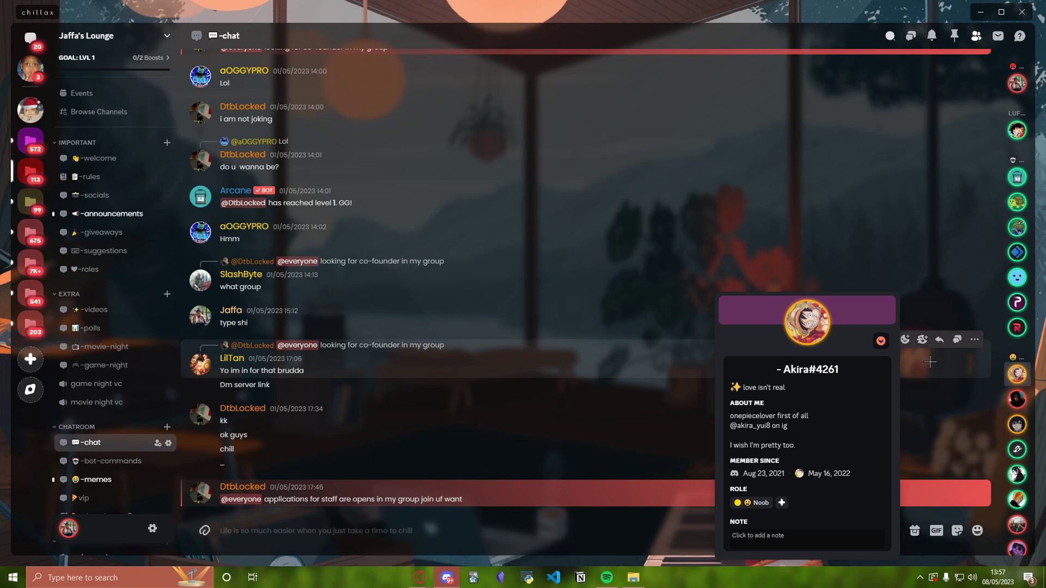
key("Escape")
View an offline member's profile card and dismiss it, then look through the chat messages and the server's remaining channels.
scroll(1014, 130, "down", 5)
scroll(1021, 165, "down", 5)
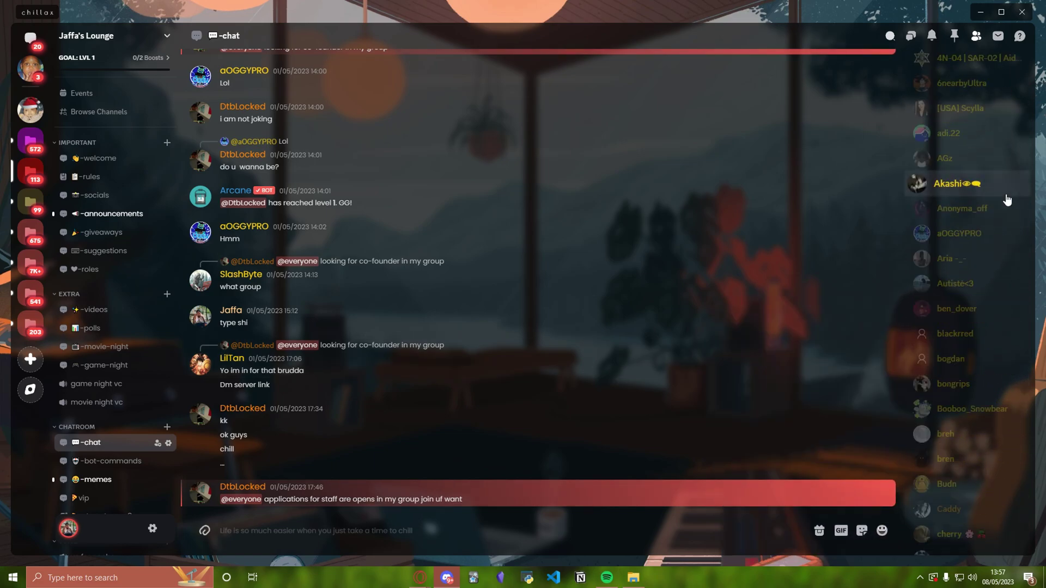
left_click(1008, 159)
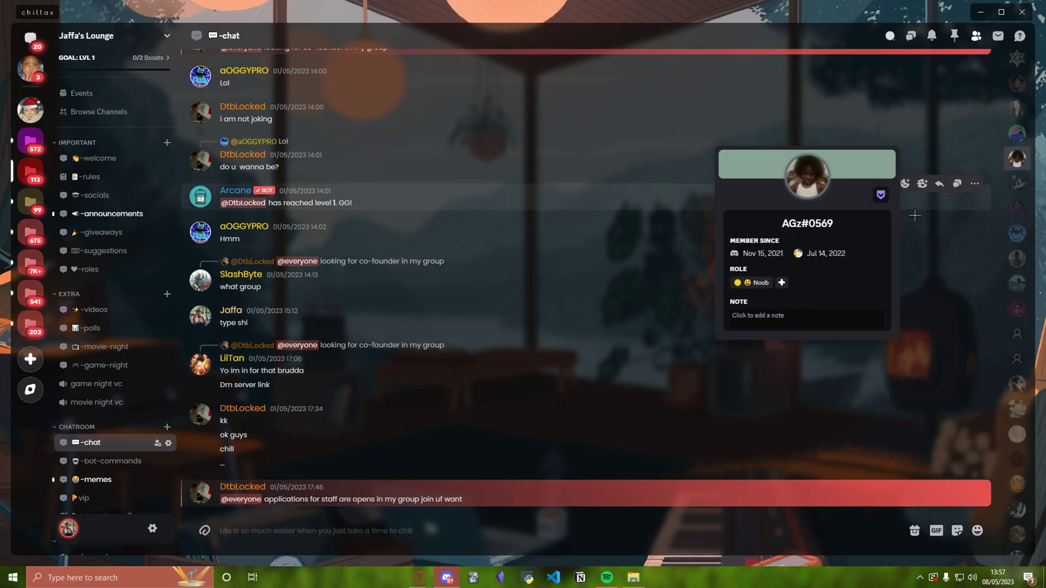
left_click(934, 401)
key("Escape")
scroll(545, 381, "up", 2)
scroll(115, 327, "down", 5)
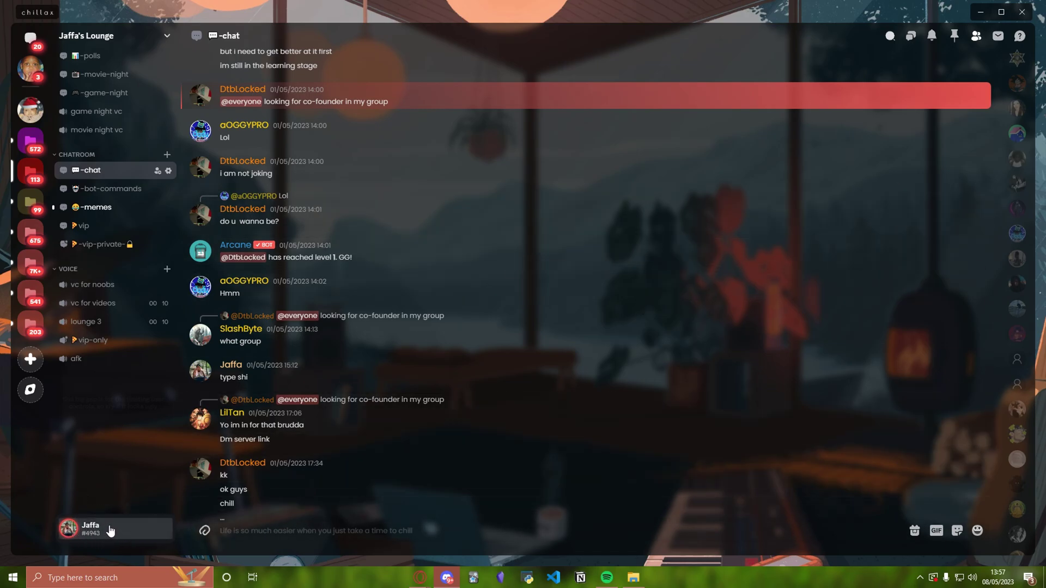
Open the user settings and look over the account page and settings categories under the Chillax theme.
left_click(151, 528)
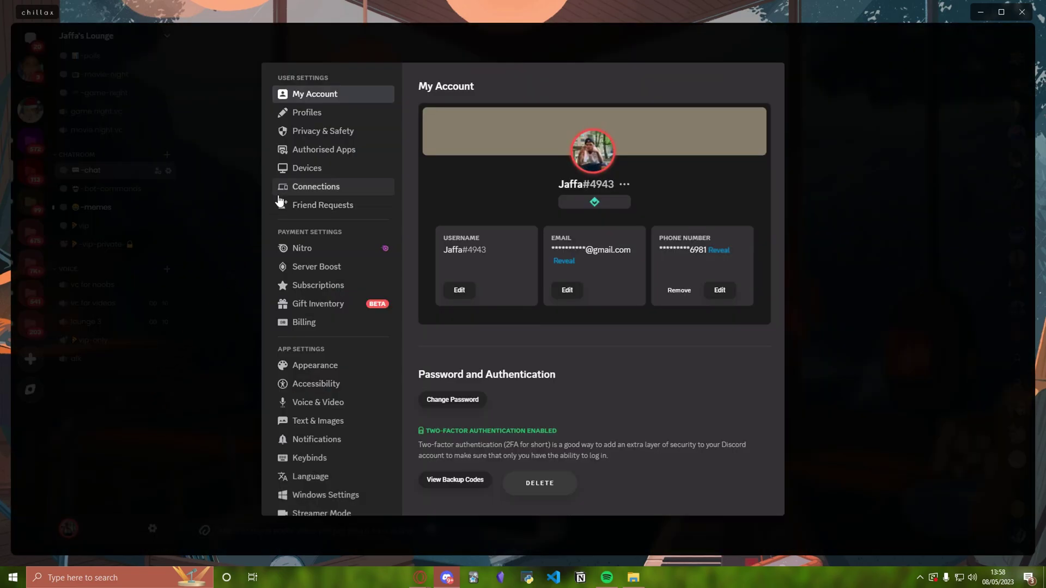
scroll(295, 207, "down", 7)
scroll(320, 264, "up", 2)
scroll(320, 263, "up", 5)
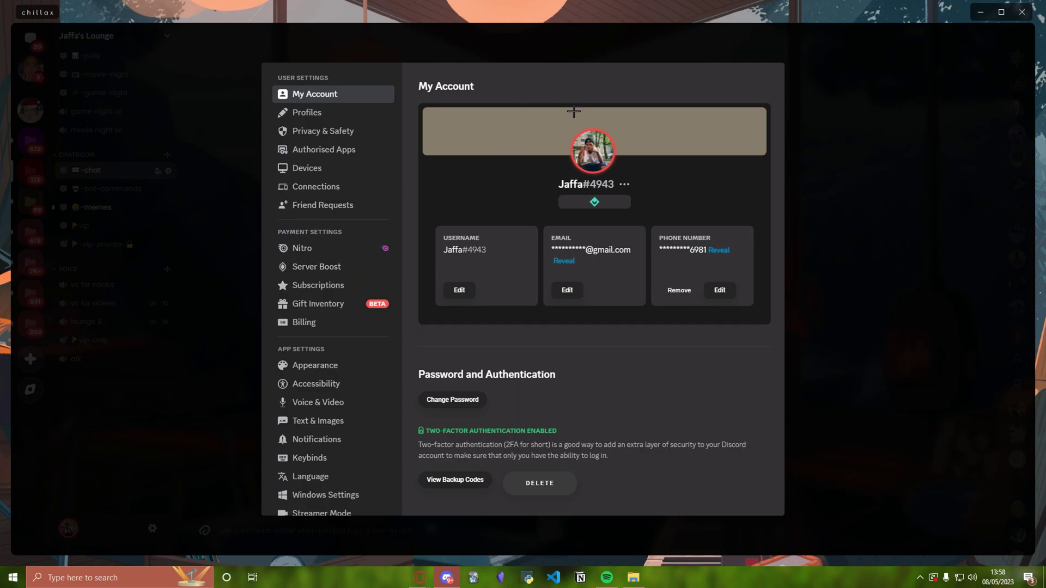